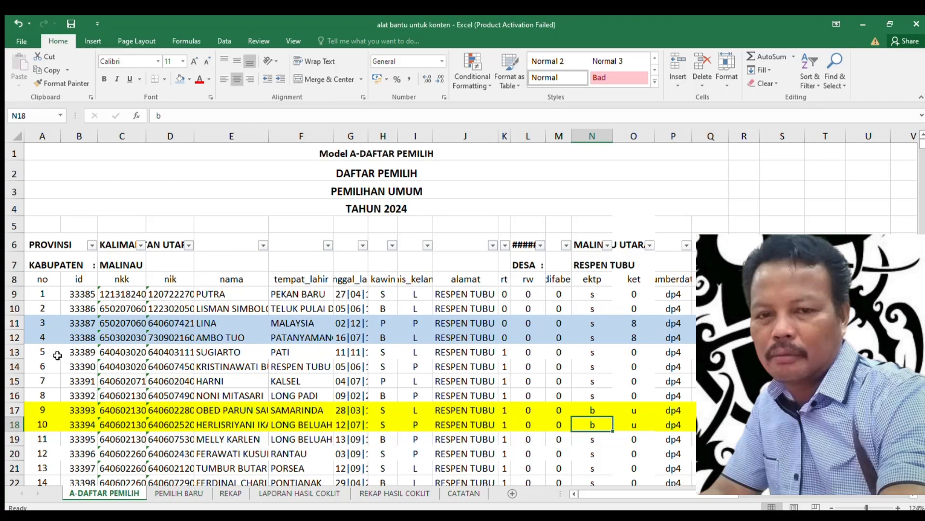
Filter the nama column to the blue-filled cells and delete all matching voter rows from row 11 to row 234
scroll(143, 353, "down", 2)
scroll(142, 353, "down", 9)
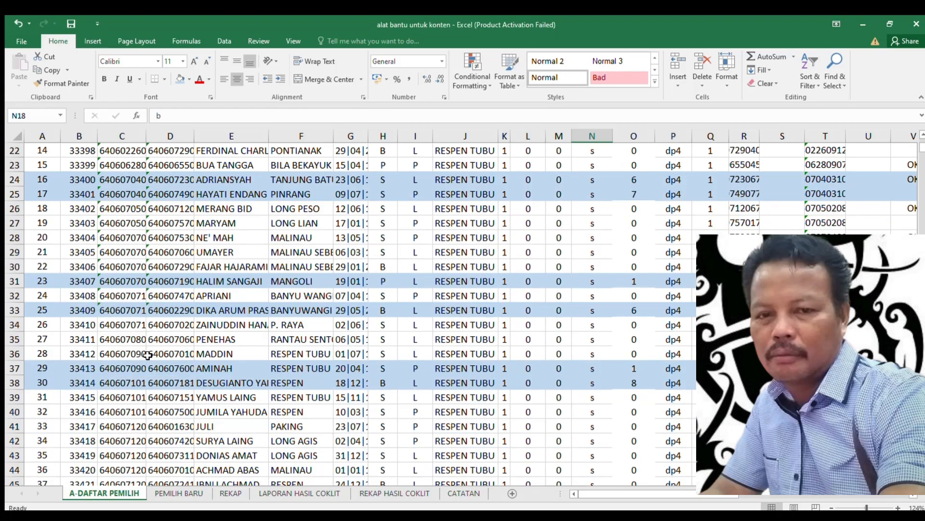
scroll(150, 351, "up", 5)
scroll(151, 351, "up", 6)
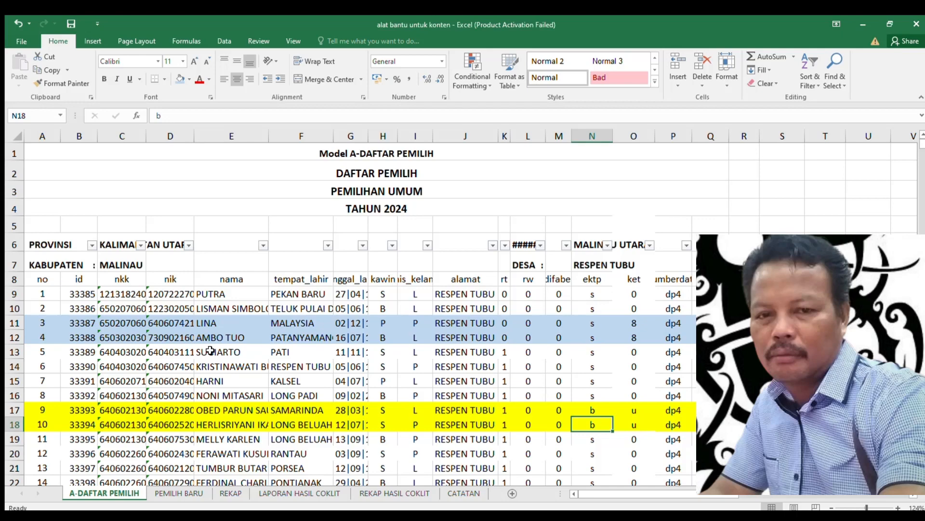
left_click(254, 327)
left_click(241, 338)
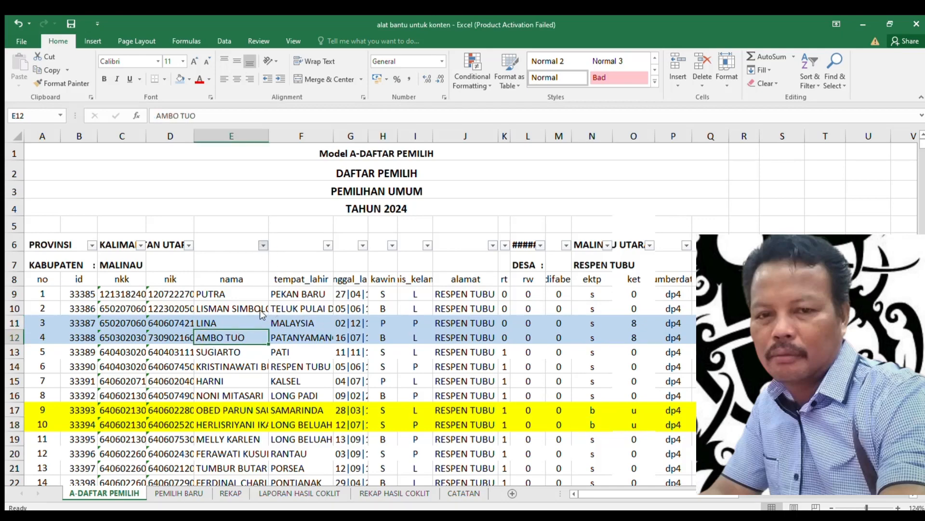
left_click(296, 331)
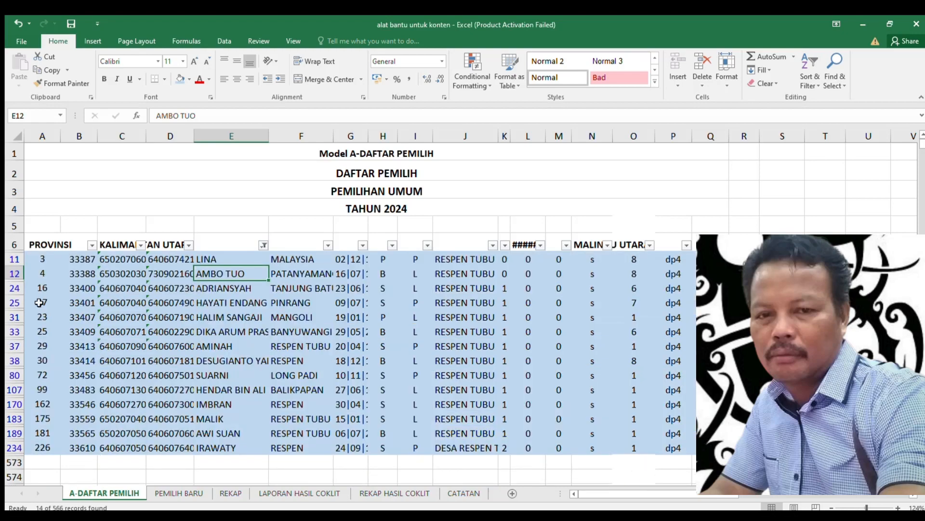
left_click_drag(14, 260, 15, 448)
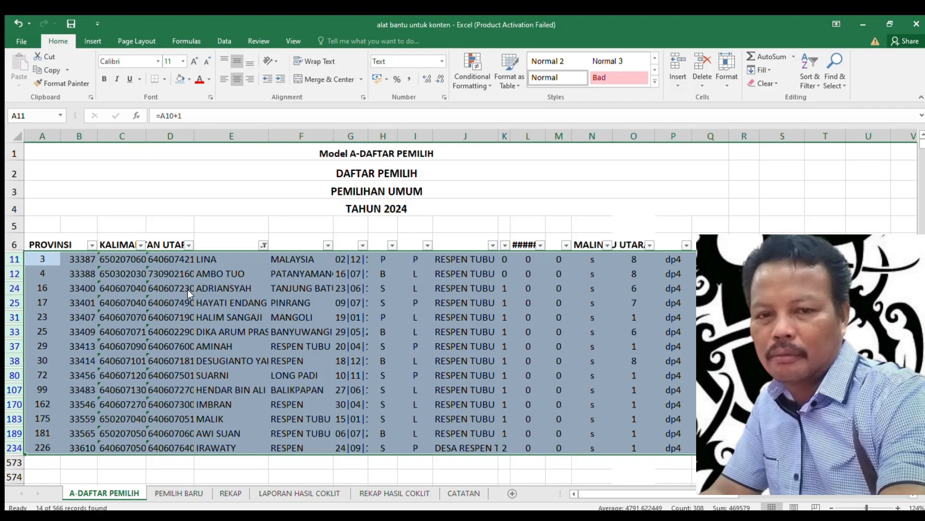
key("ctrl+minus")
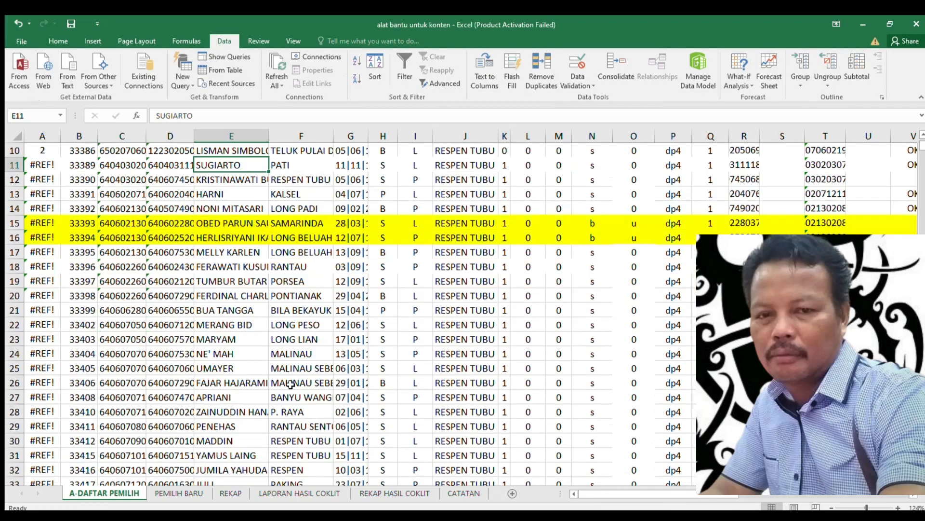
Renumber the no column as a sequential series starting at 1 in cell A9 and filled down to row 54
scroll(290, 384, "up", 3)
left_click(41, 292)
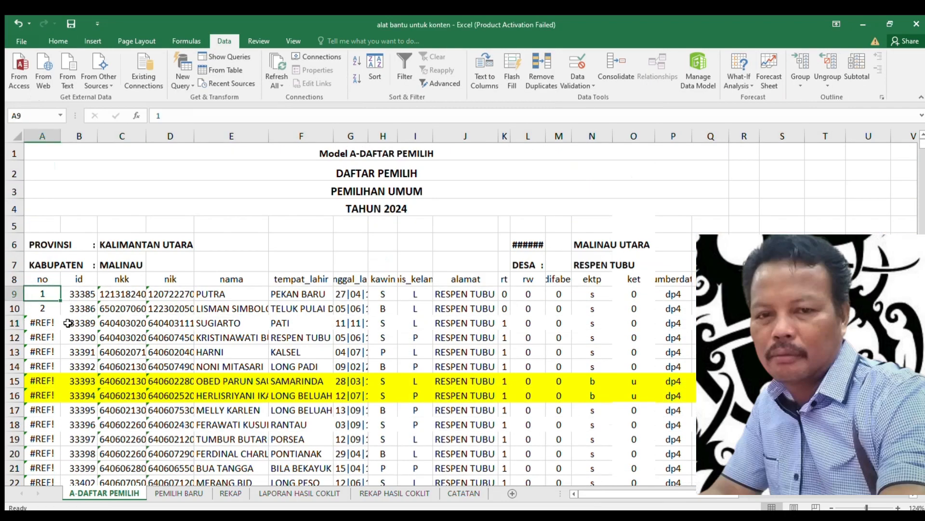
left_click_drag(60, 300, 62, 446)
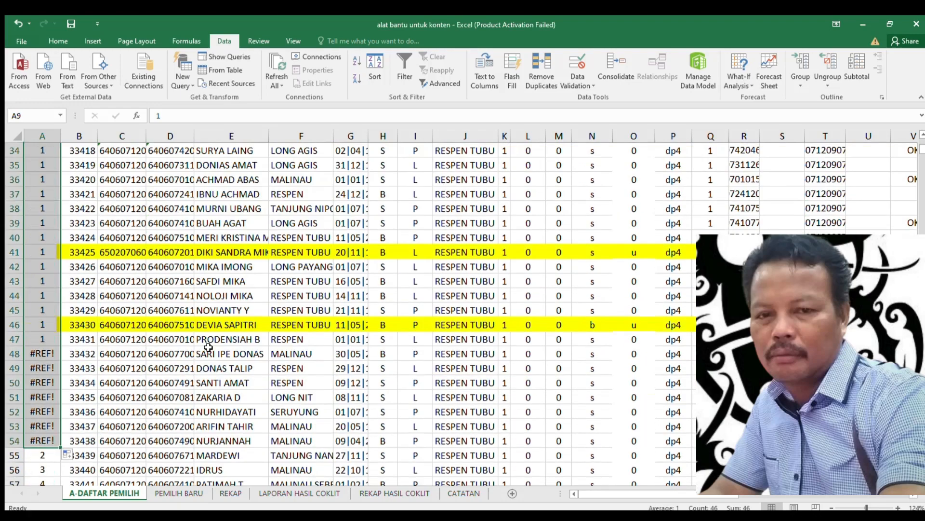
scroll(208, 347, "up", 5)
scroll(144, 356, "down", 7)
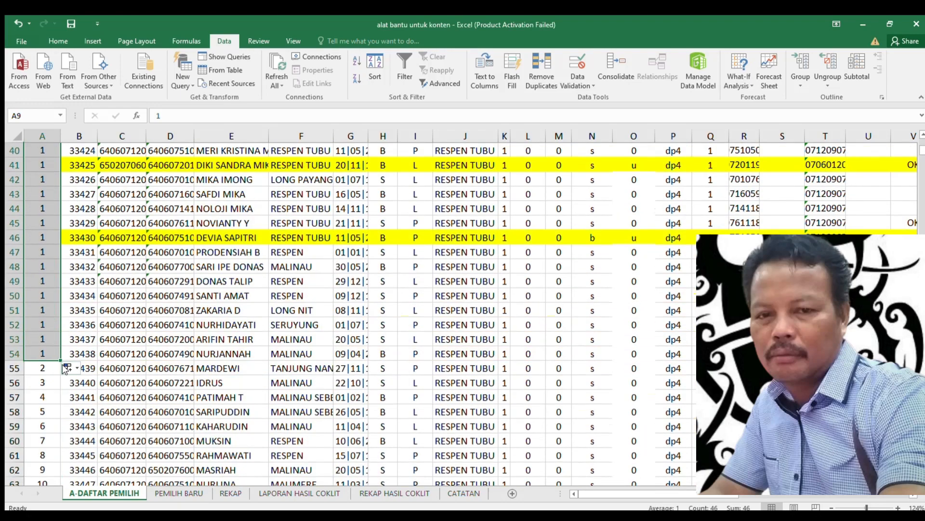
scroll(178, 344, "up", 10)
left_click(178, 344)
scroll(178, 344, "up", 3)
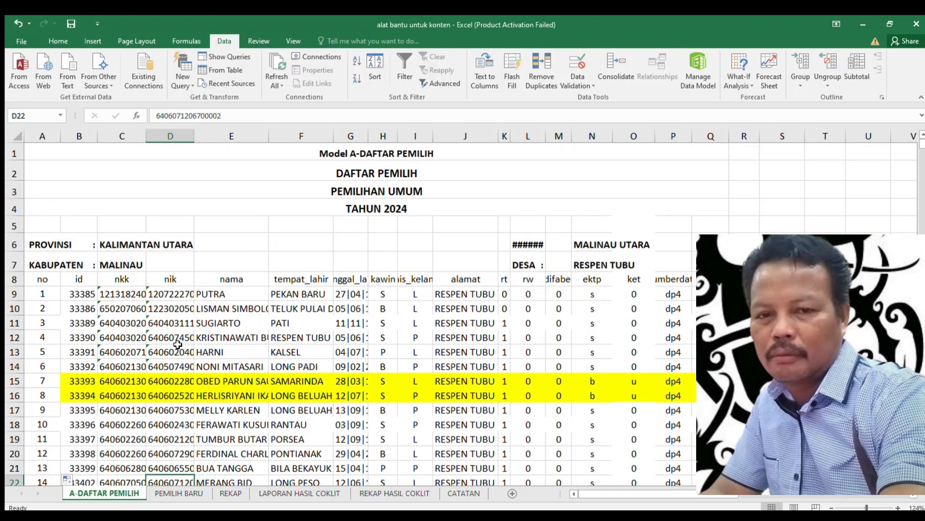
Undo the renumbering, the deletion of the blue rows and the colour filter on the voter list
left_click(303, 341)
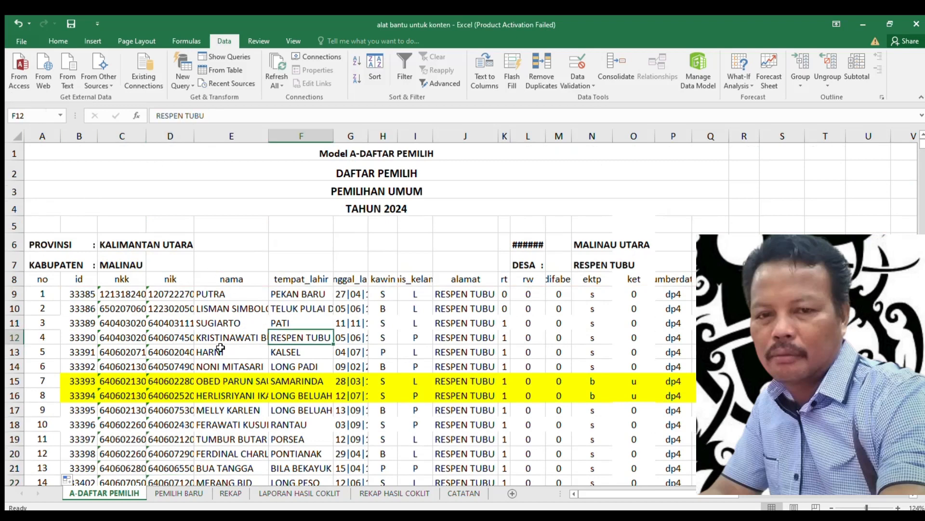
left_click(17, 24)
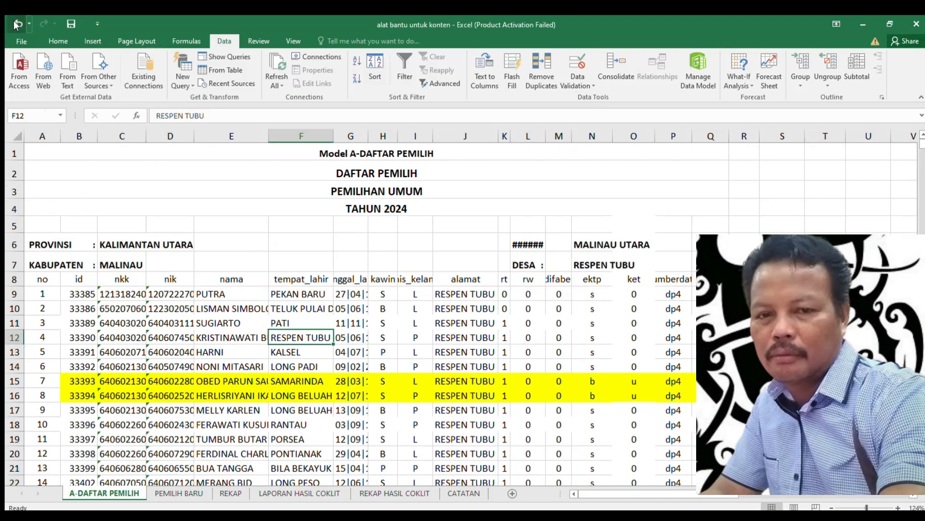
left_click(17, 23)
left_click(14, 21)
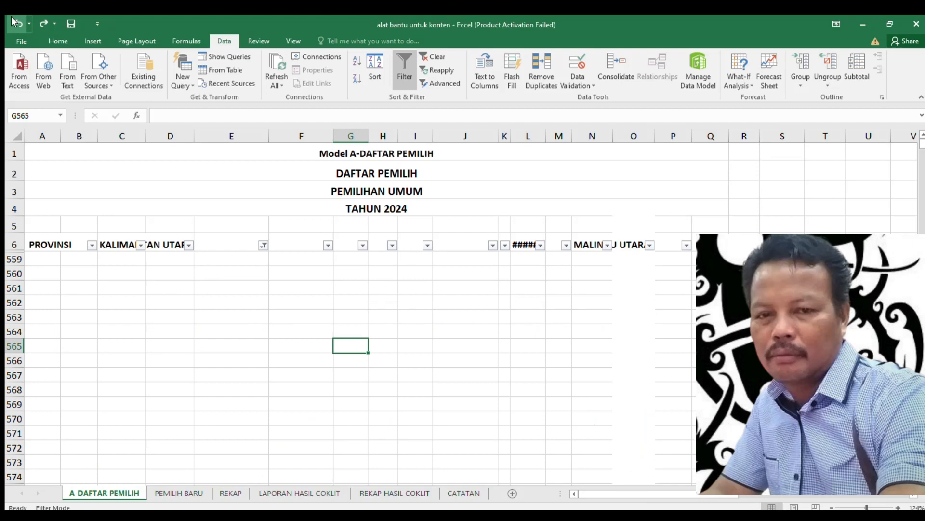
left_click(14, 21)
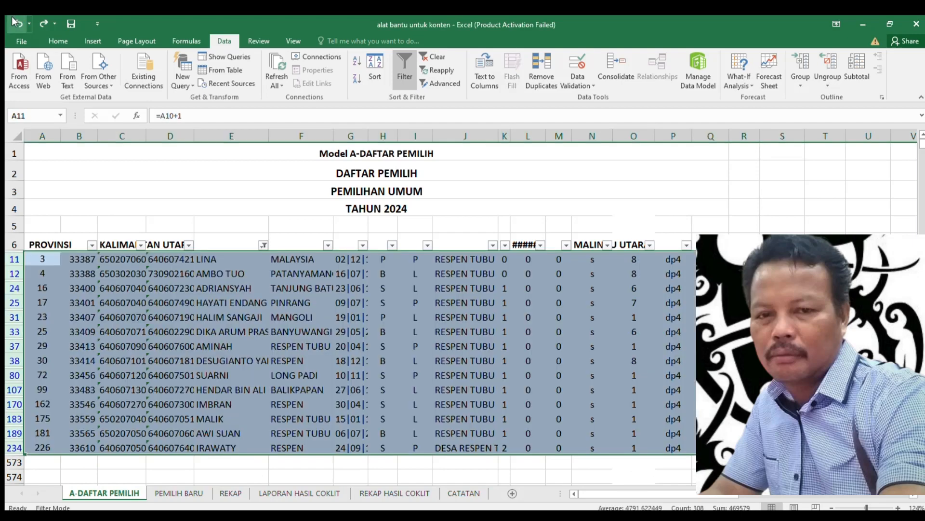
left_click(14, 21)
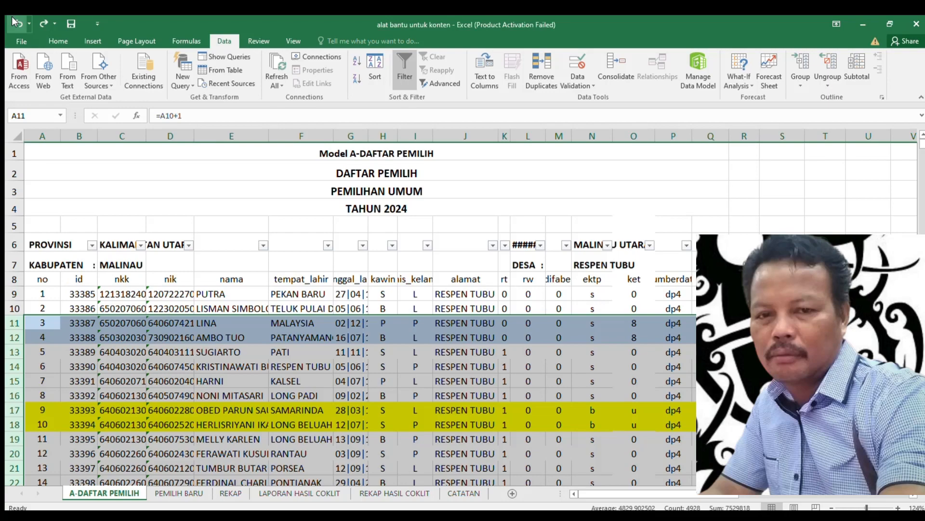
Undo the earlier blue fill on rows 24 and 25 and the filter applied to row 6
left_click(13, 22)
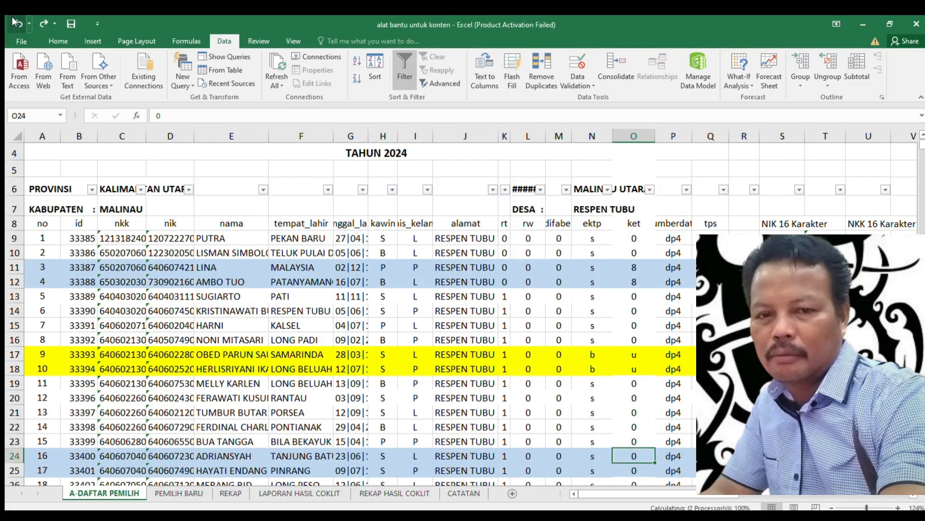
left_click(13, 22)
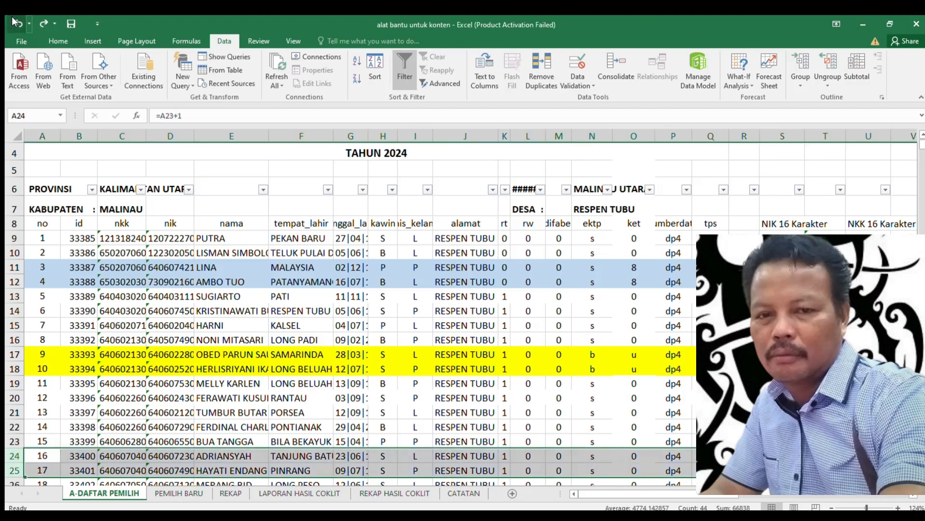
left_click(13, 21)
left_click(13, 21)
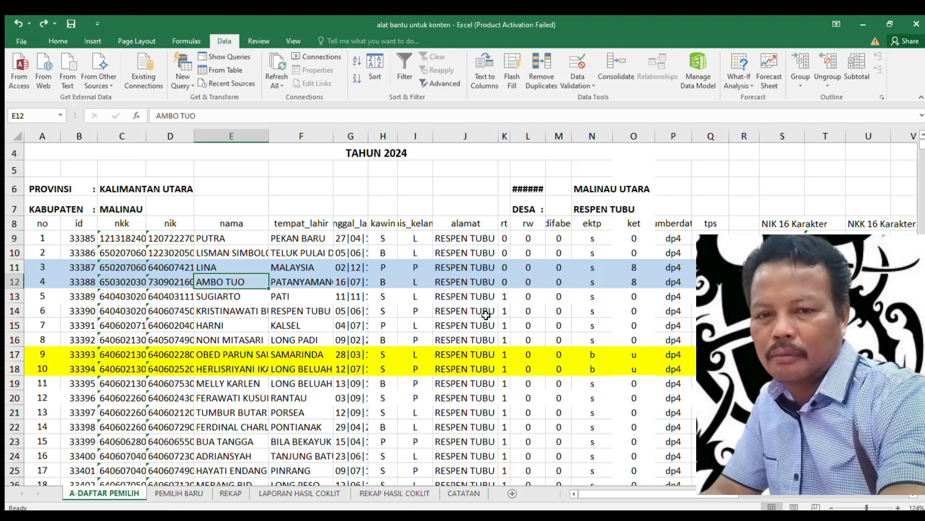
Examine the title lines of the A-DAFTAR PEMILIH sheet in rows 2 to 4
scroll(486, 315, "up", 1)
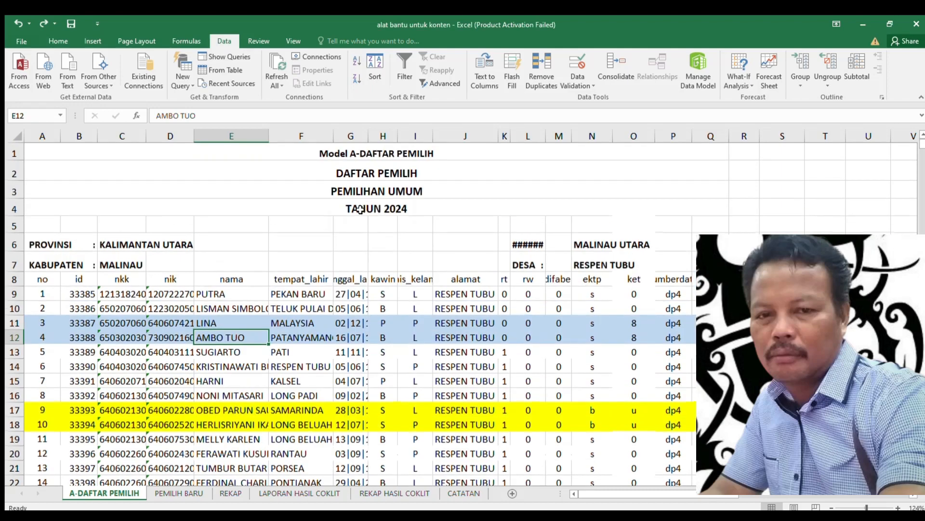
left_click(360, 208)
left_click(373, 173)
left_click(372, 189)
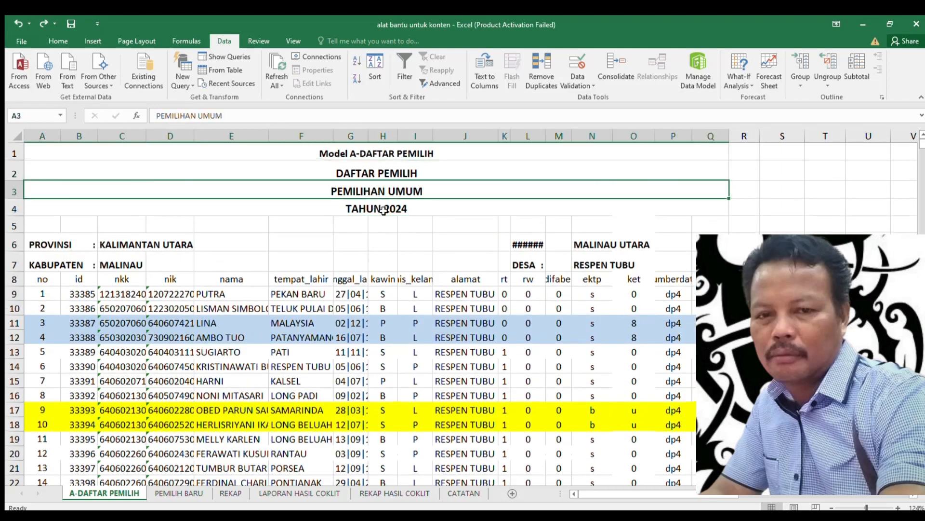
left_click(384, 211)
left_click(172, 361)
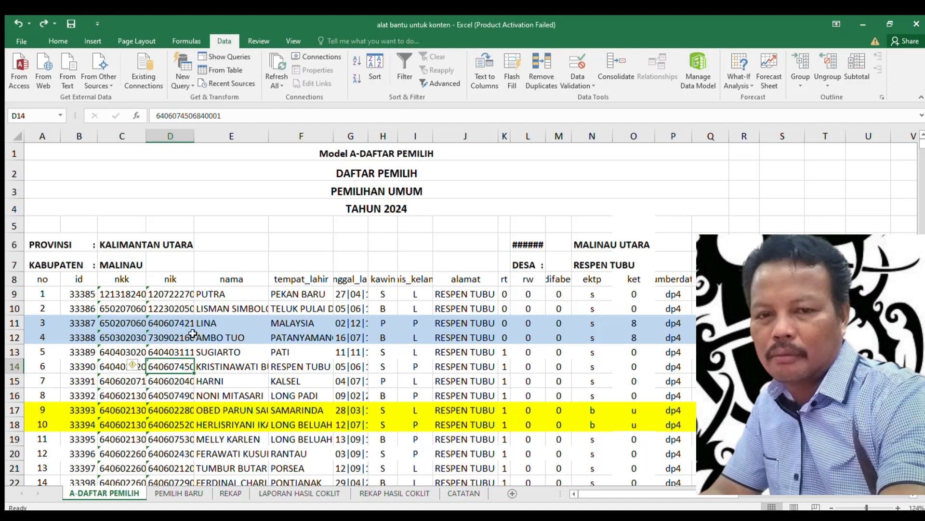
left_click(100, 382)
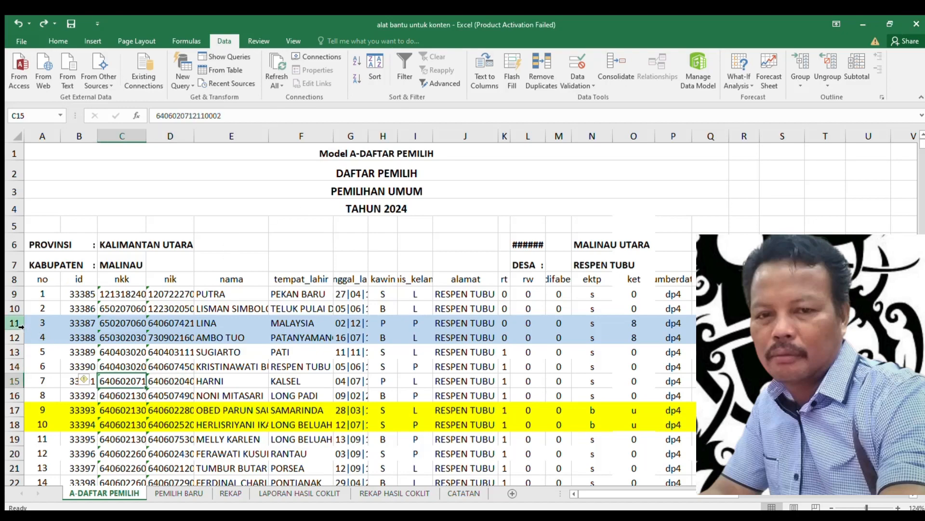
Examine the blue rows 11 and 12 and the yellow rows 17 and 18, including their ket codes
left_click_drag(19, 324, 15, 337)
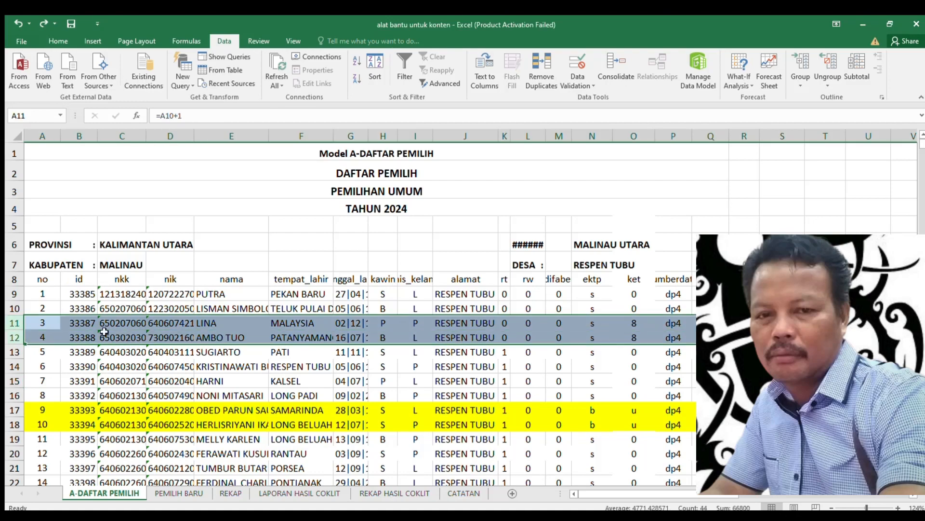
left_click(384, 366)
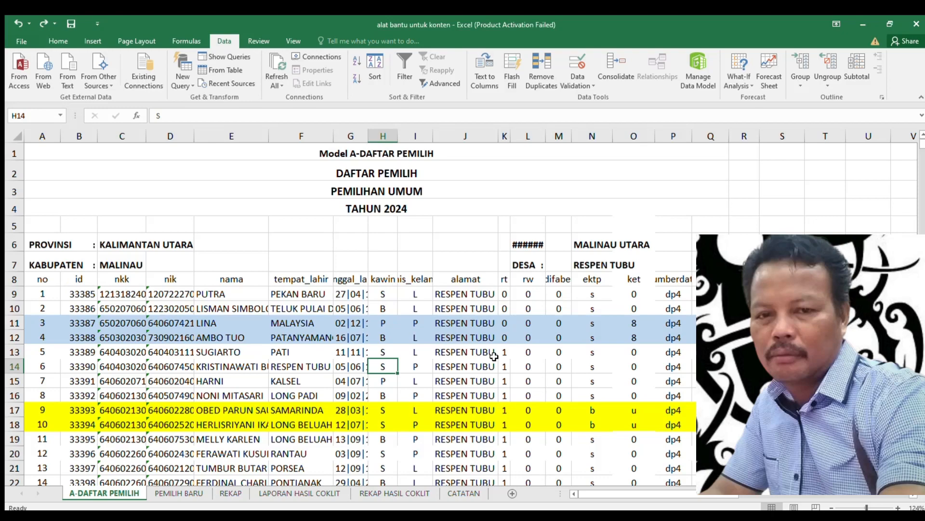
left_click(407, 369)
left_click(636, 323)
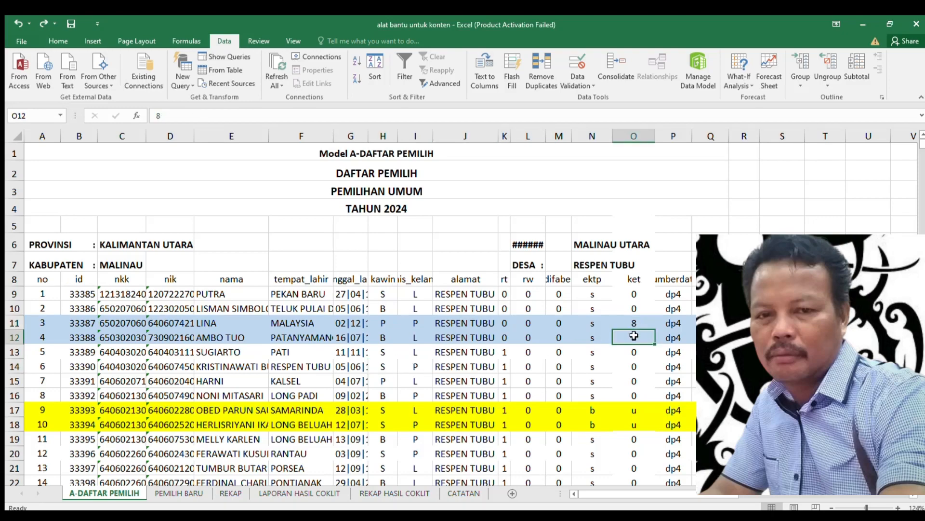
left_click(634, 335)
left_click_drag(15, 411, 15, 424)
left_click(168, 423)
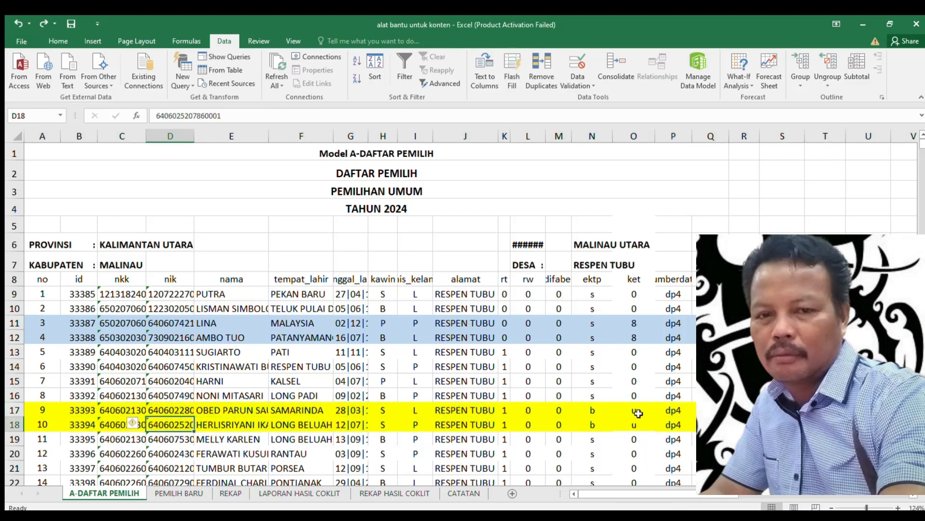
left_click(643, 413)
left_click(639, 424)
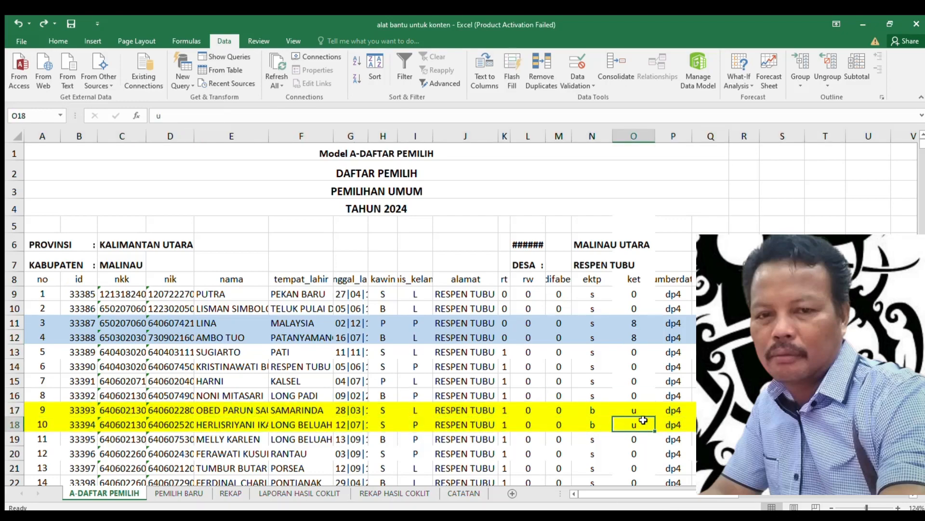
left_click(643, 410)
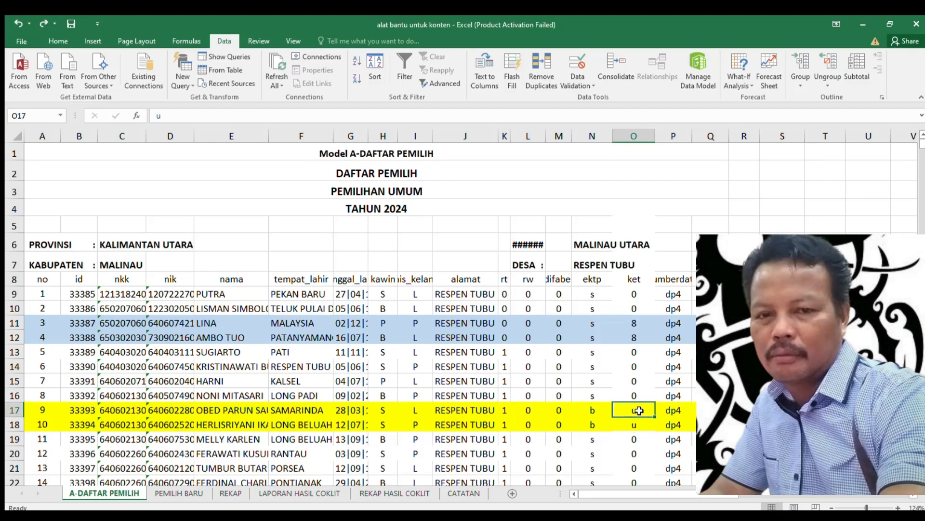
left_click(632, 421)
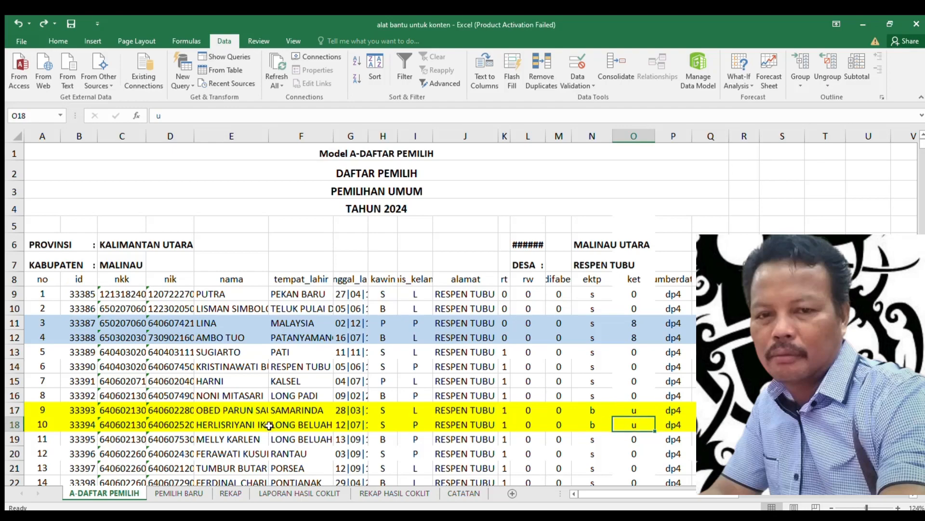
Delete the two blue-highlighted voter rows, rows 11 and 12, from the A-DAFTAR PEMILIH sheet
scroll(283, 425, "down", 1)
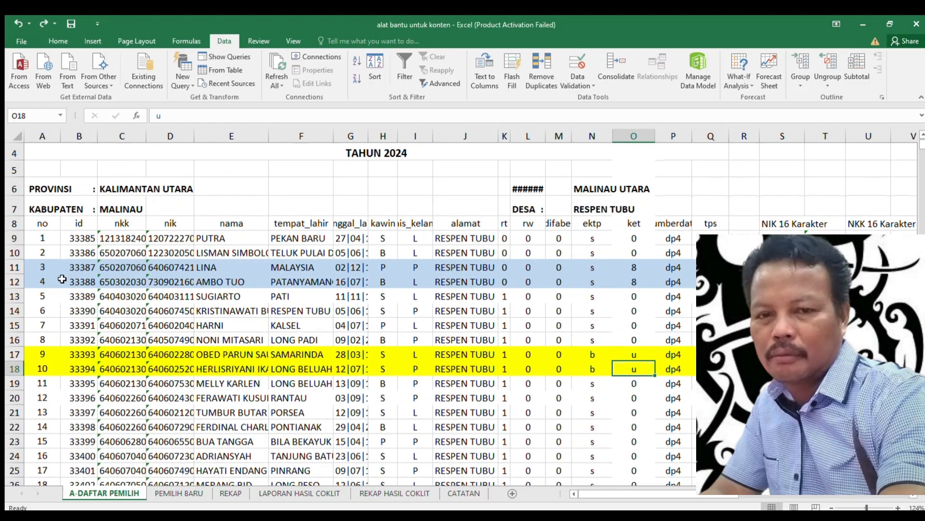
scroll(230, 380, "down", 1)
scroll(229, 381, "down", 6)
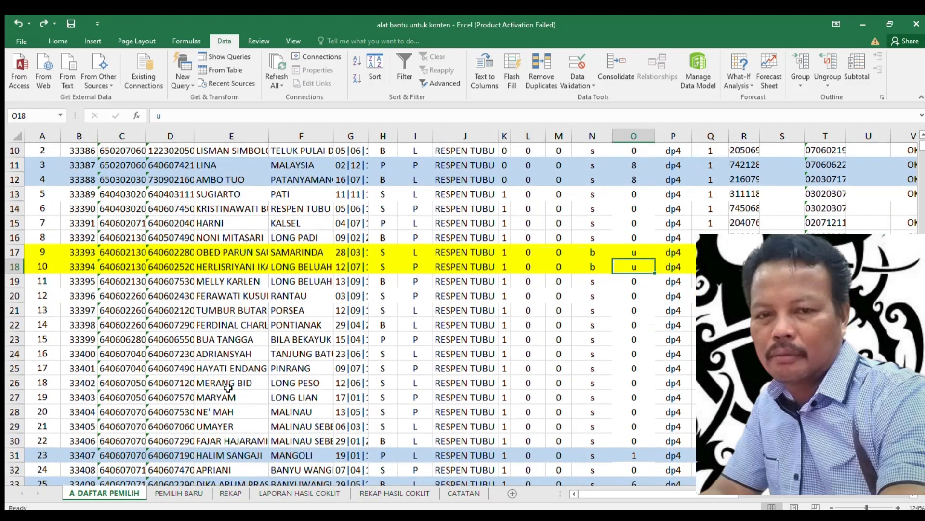
scroll(228, 389, "up", 6)
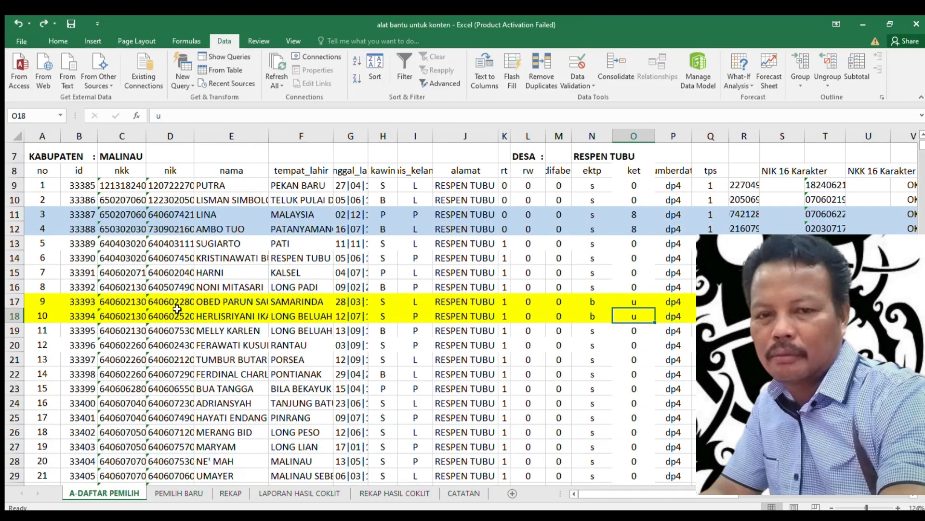
left_click_drag(21, 219, 20, 229)
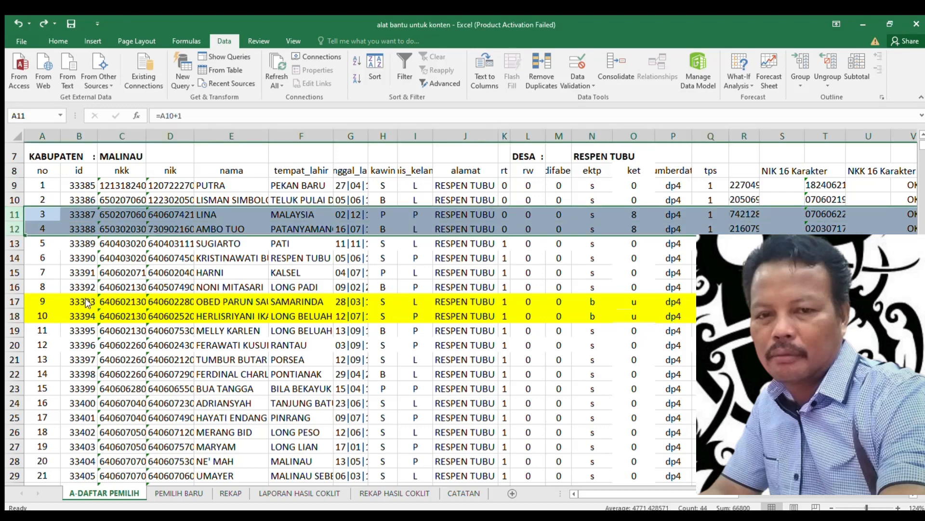
key("ctrl+minus")
Delete the blue-highlighted voter entry in row 29, which has ket code 1
scroll(69, 391, "down", 1)
scroll(68, 391, "down", 2)
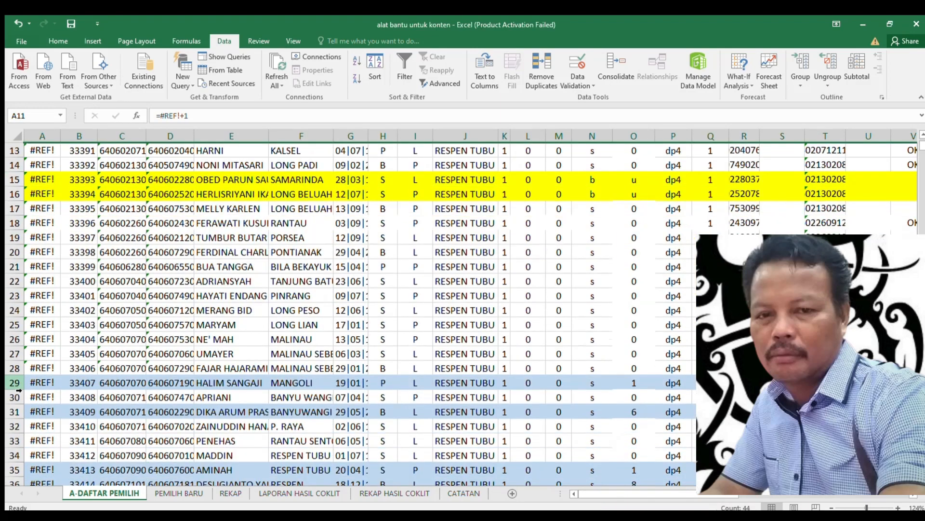
left_click(14, 382)
key("ctrl+minus")
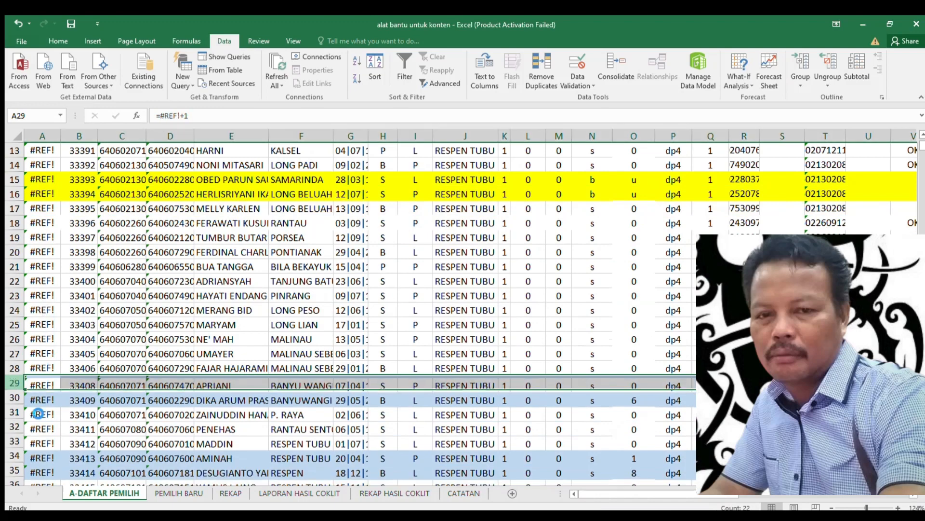
Delete the blue-highlighted voter entries in rows 34 and 30 from the A-DAFTAR PEMILIH sheet
left_click(15, 457)
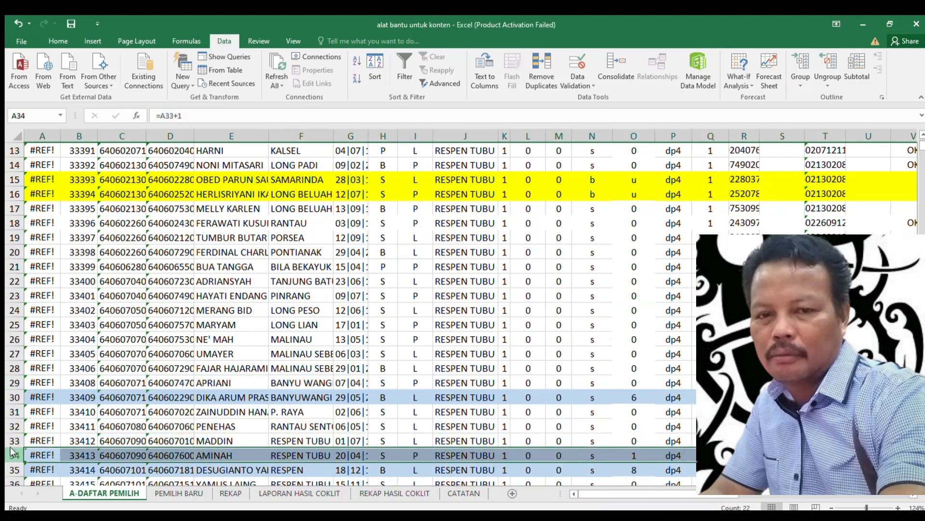
key("ctrl+minus")
left_click(15, 397)
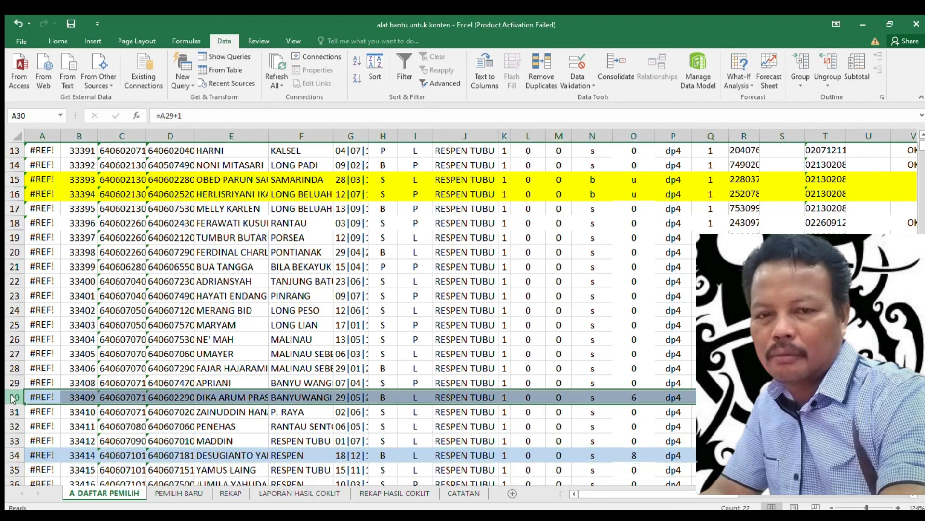
key("ctrl+minus")
left_click(200, 329)
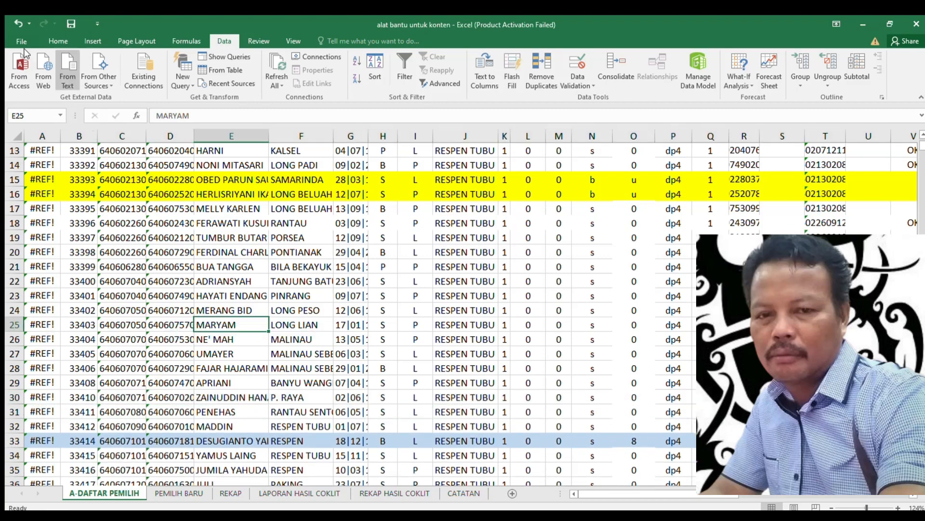
Undo all the voter row deletions, back to the restored blue rows 11 and 12
left_click(17, 23)
left_click(17, 24)
left_click(16, 23)
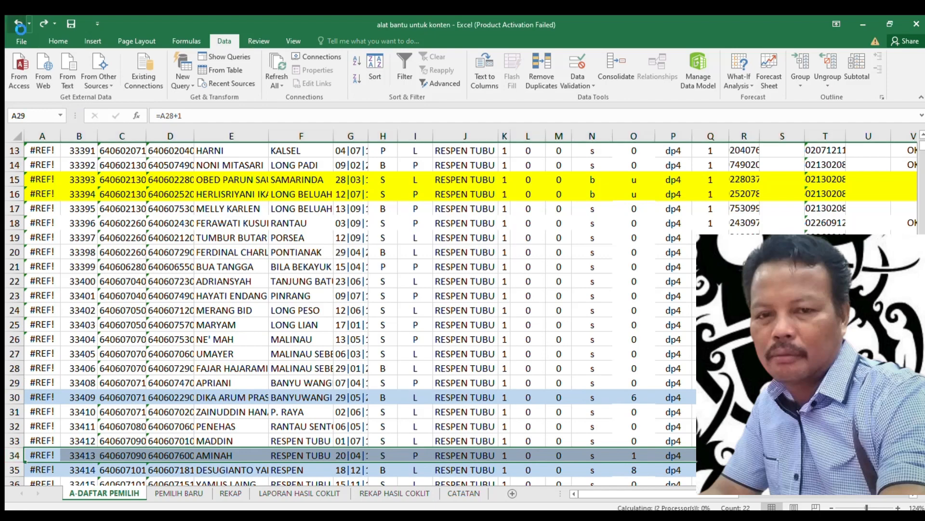
left_click(16, 24)
left_click(16, 24)
left_click(192, 342)
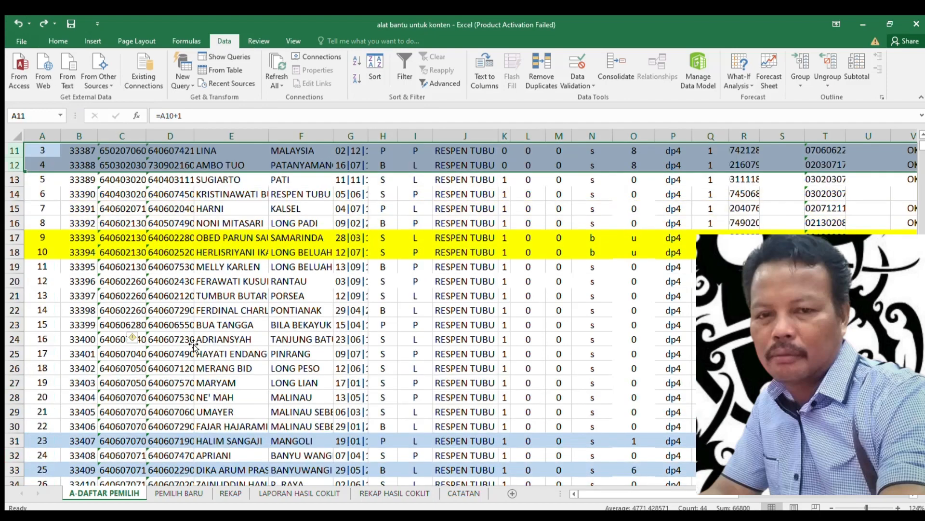
Look through the A-DAFTAR PEMILIH list down to about row 135 for blue and yellow highlighted voters, and return to its start
scroll(193, 342, "up", 2)
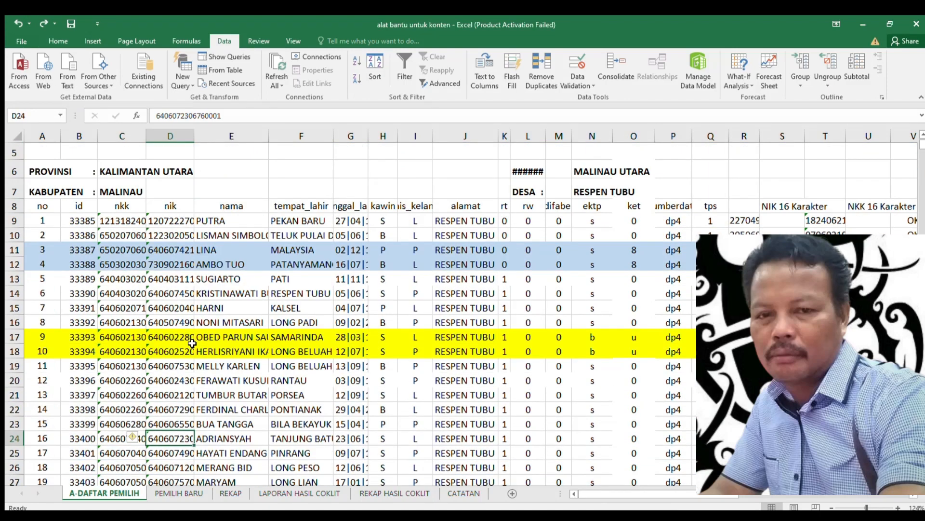
left_click(142, 304)
scroll(251, 364, "down", 3)
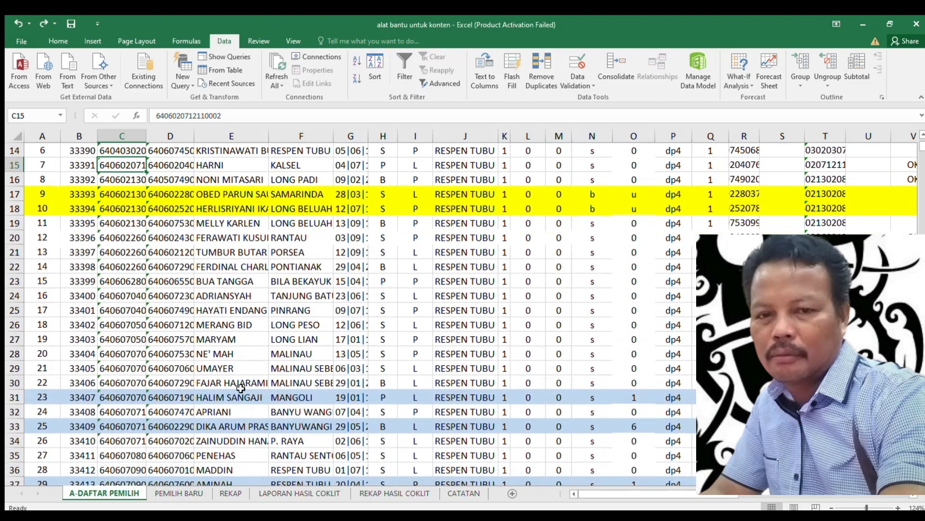
scroll(241, 388, "down", 16)
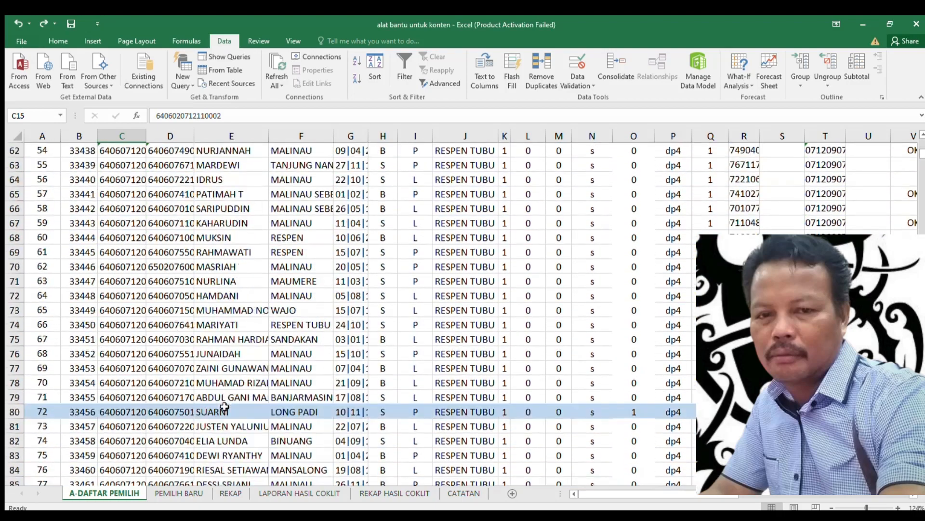
scroll(224, 407, "down", 9)
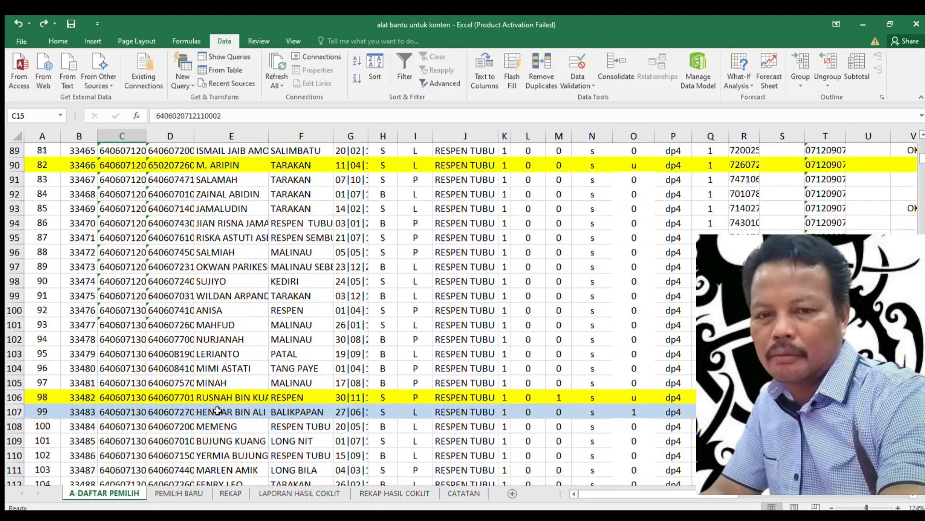
scroll(218, 410, "down", 4)
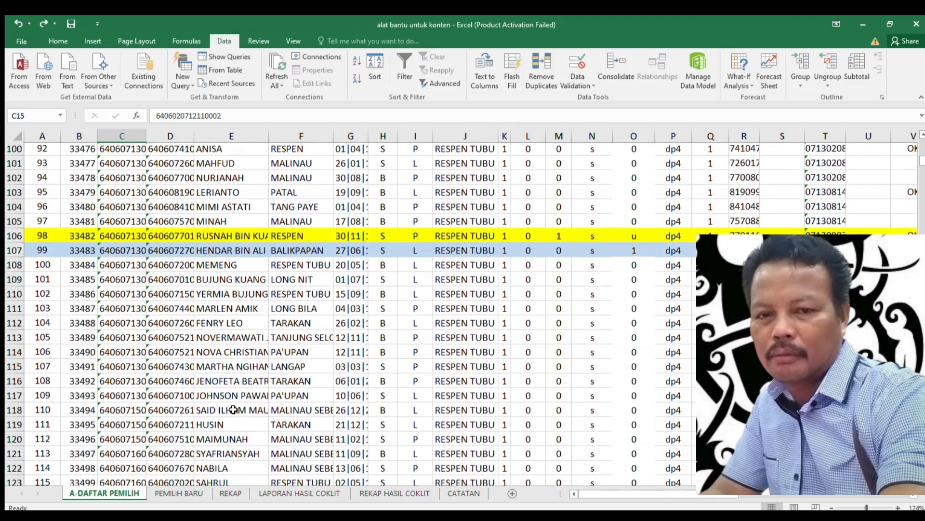
scroll(233, 410, "down", 4)
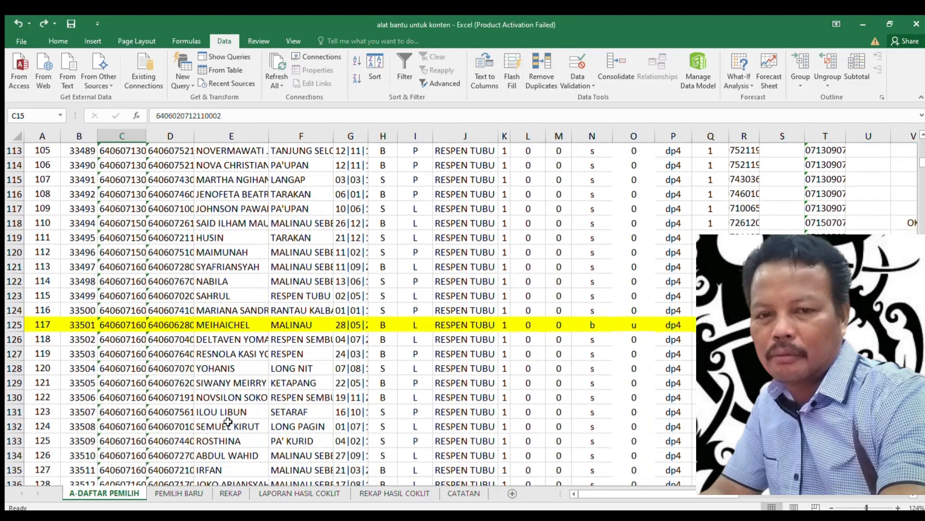
scroll(227, 422, "down", 1)
scroll(228, 422, "up", 12)
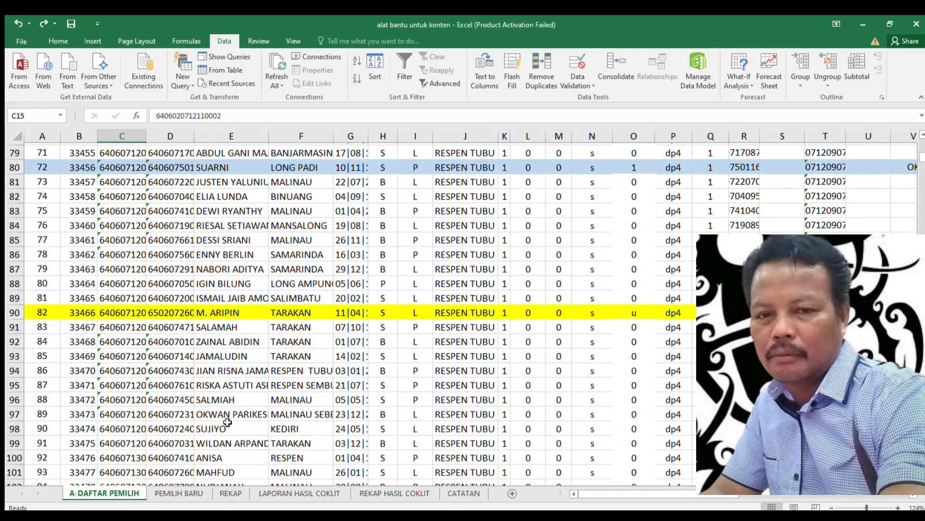
scroll(228, 422, "up", 14)
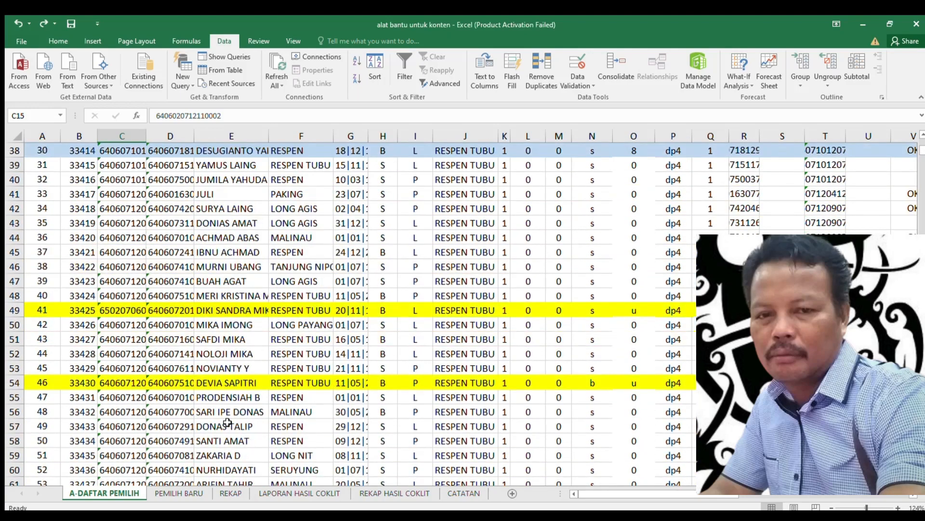
scroll(227, 422, "up", 9)
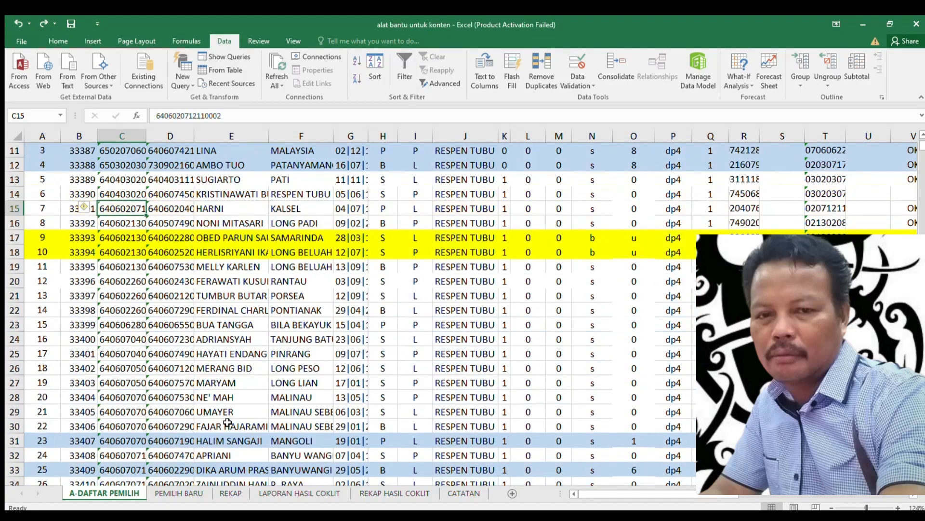
scroll(228, 422, "up", 2)
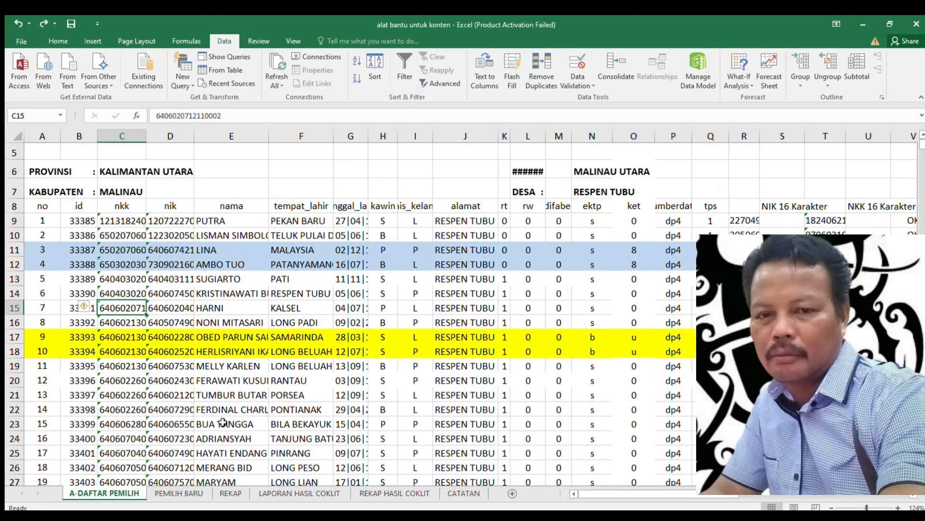
left_click(196, 398)
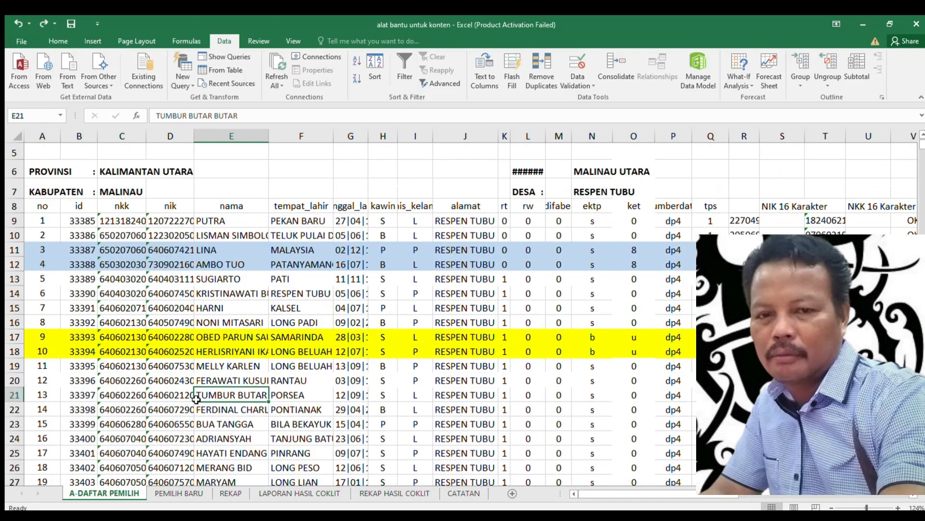
left_click(14, 250)
left_click(15, 264)
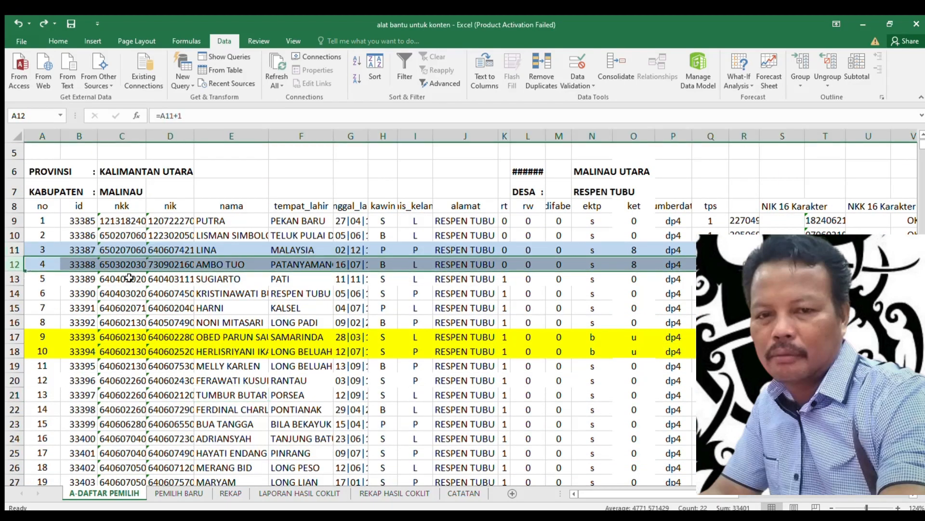
left_click(128, 292)
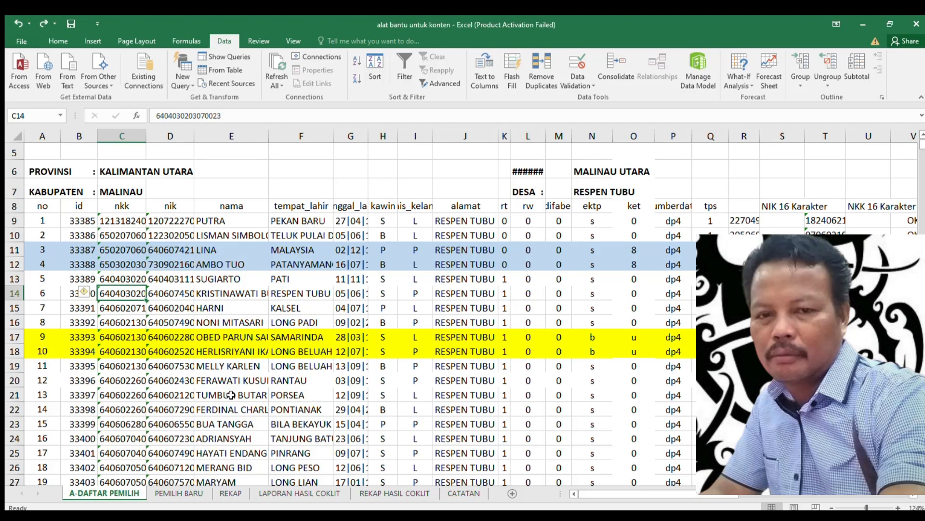
left_click(295, 380)
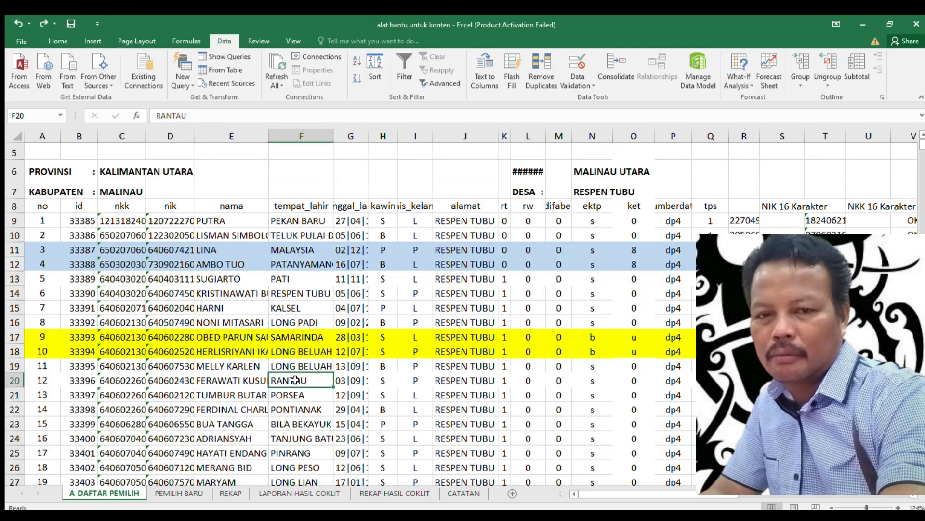
Turn on filtering from row 6 of the voter list and filter the nama column by the blue cell colour
scroll(129, 309, "up", 1)
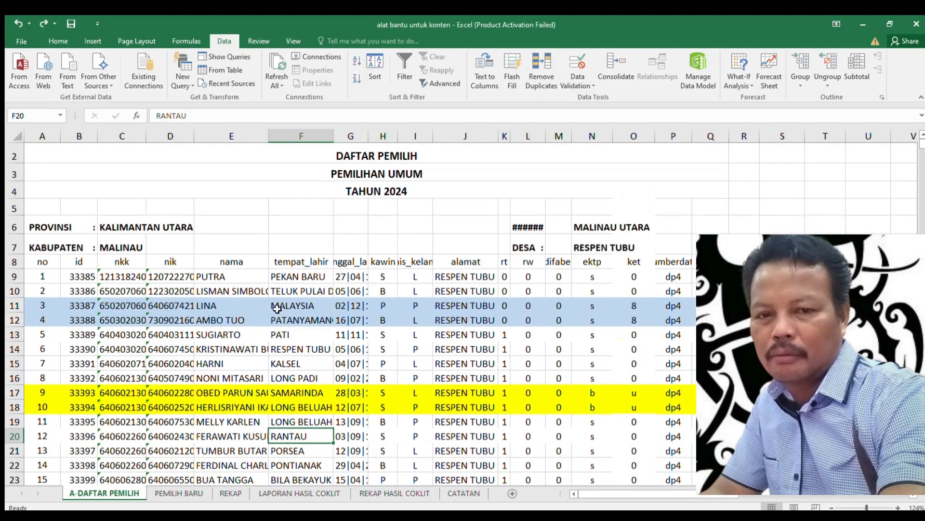
left_click(232, 262)
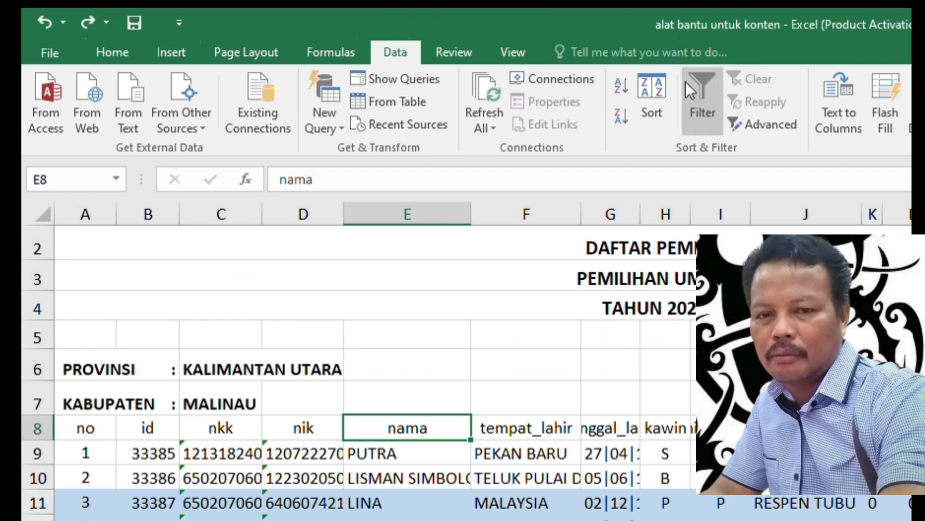
left_click(696, 75)
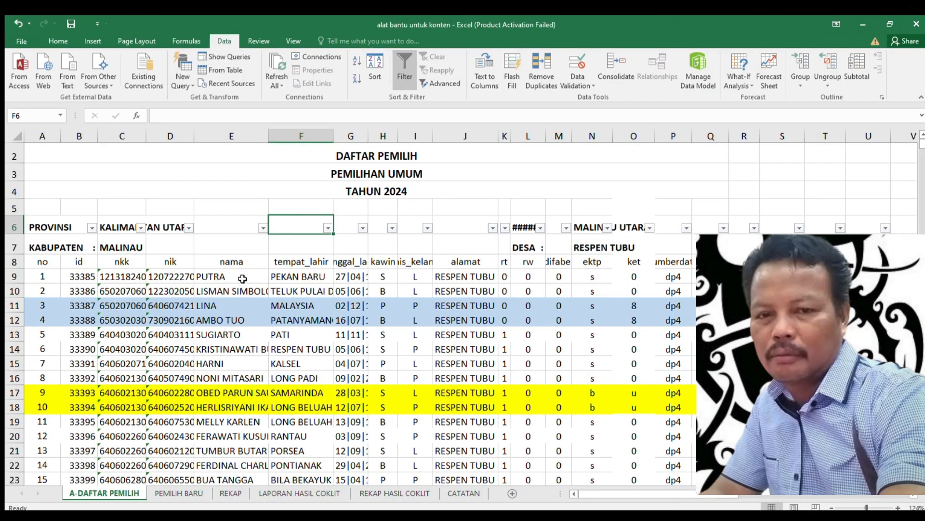
left_click(426, 457)
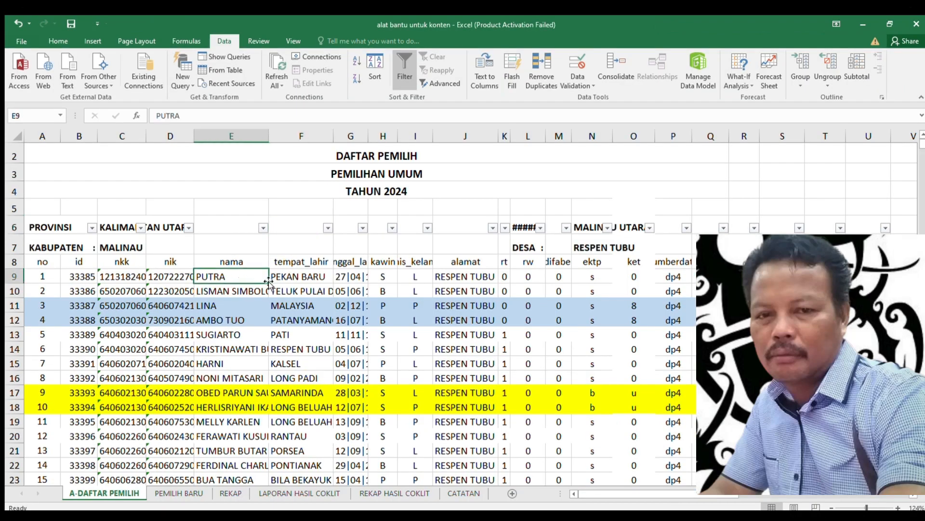
left_click(263, 228)
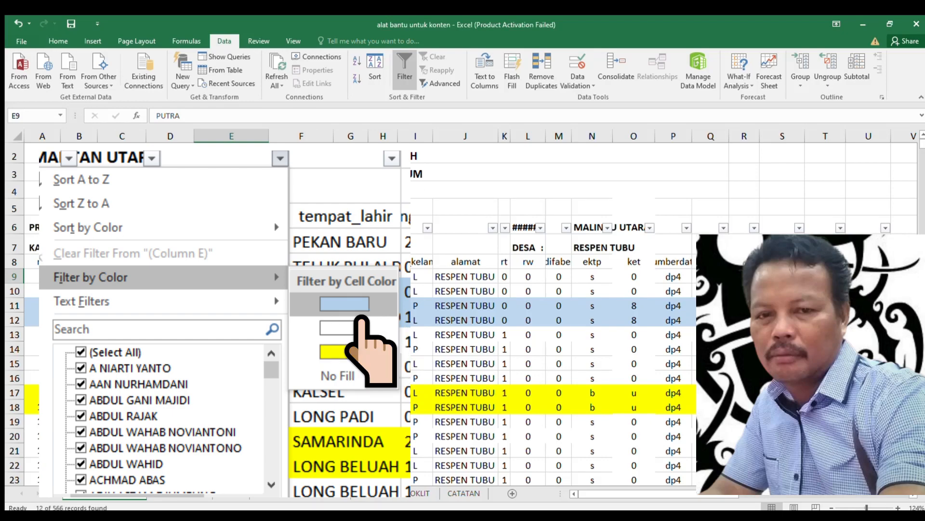
left_click(344, 304)
Count the blue-filtered voter entries one by one down the kawin column, from row 11 to row 234
left_click(225, 362)
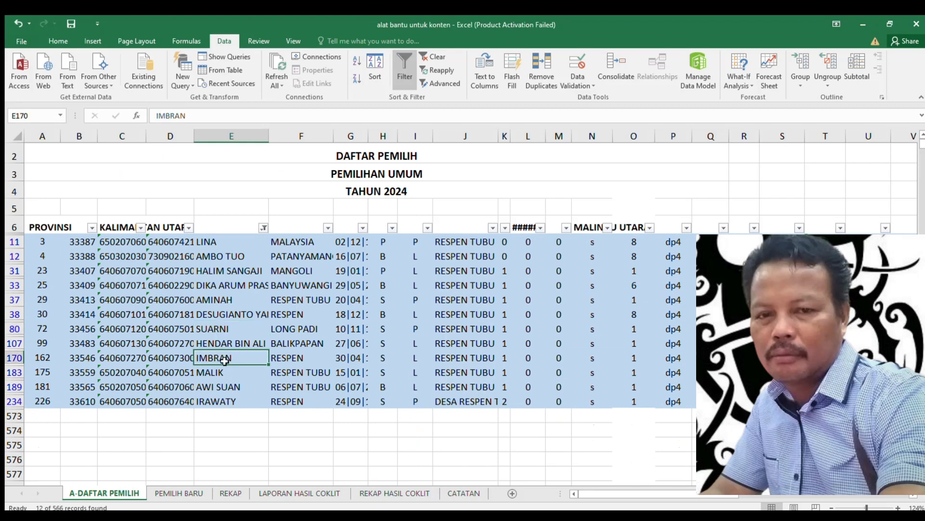
left_click(231, 302)
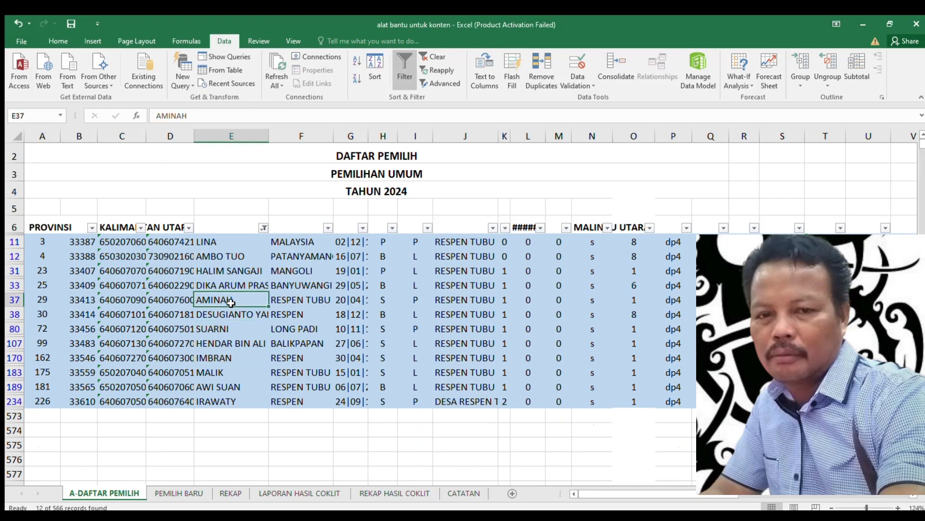
left_click(234, 328)
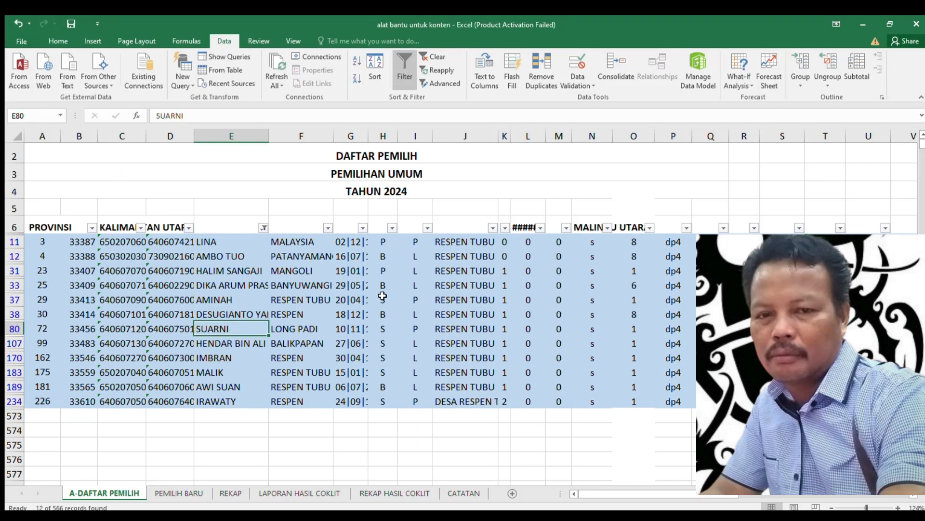
left_click(387, 242)
left_click(386, 256)
left_click(385, 271)
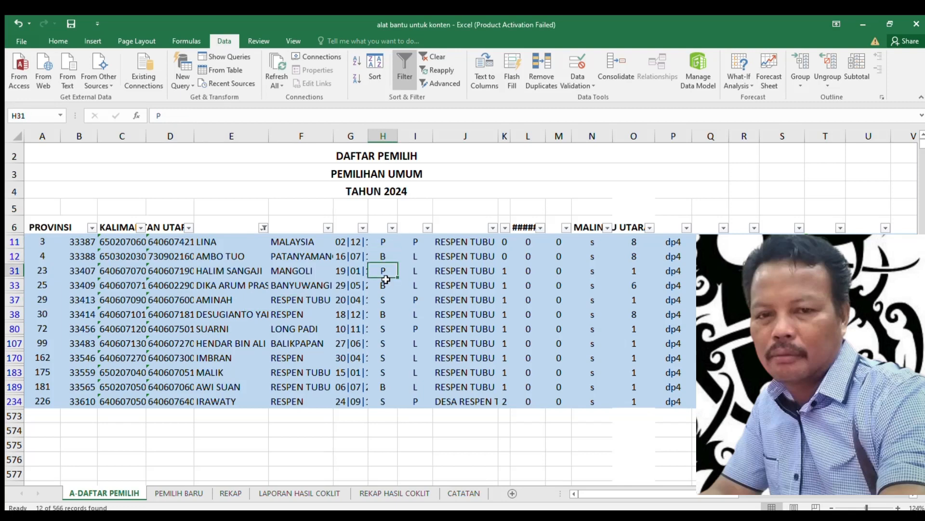
left_click(385, 284)
left_click(384, 299)
left_click(384, 313)
left_click(384, 328)
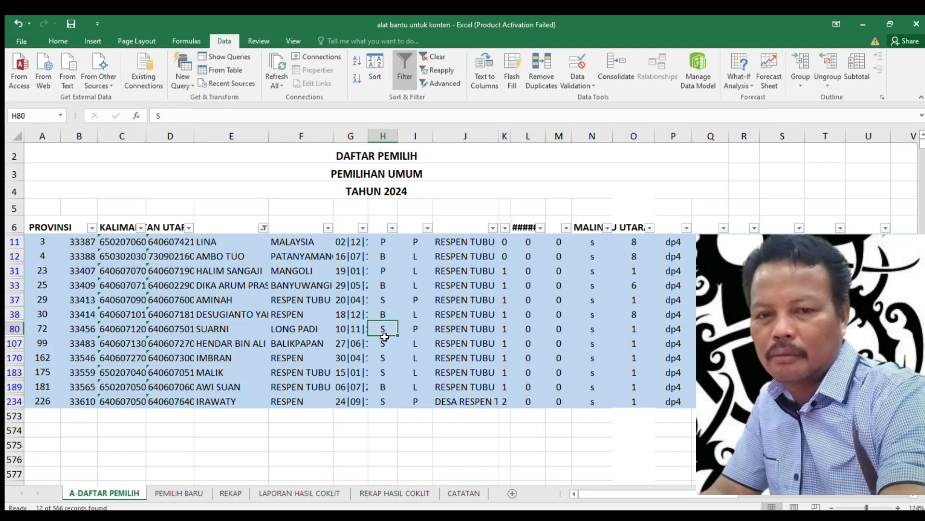
left_click(384, 343)
left_click(384, 357)
left_click(385, 387)
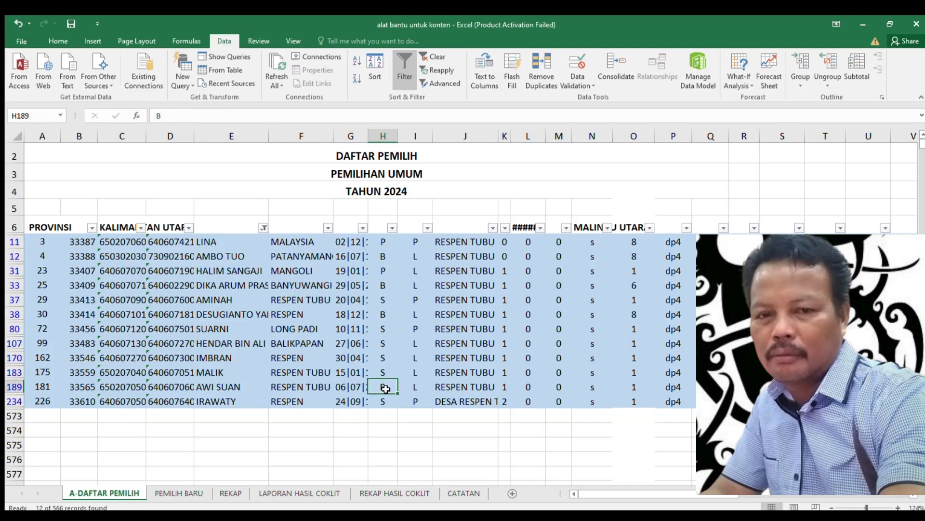
left_click(386, 375)
left_click(385, 387)
left_click(384, 401)
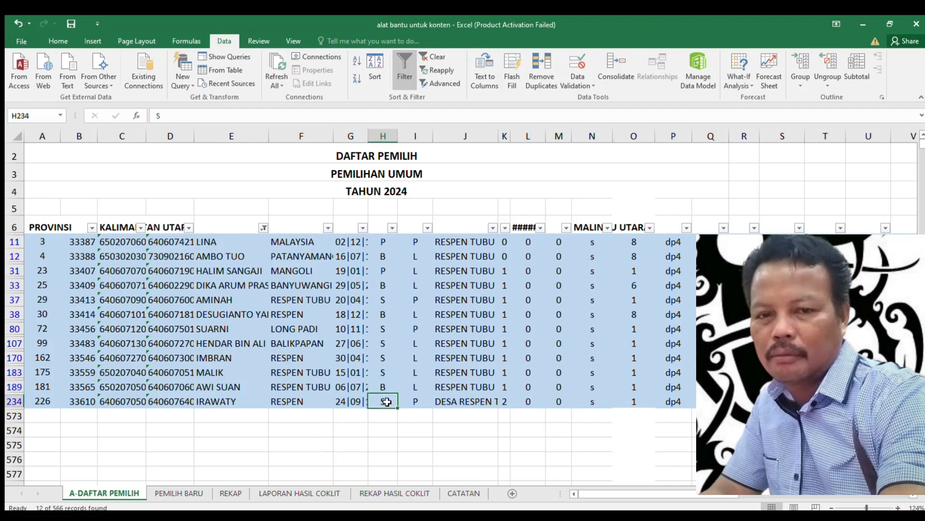
Check the Jumlah TMS total for L+P on the REKAP sheet against the filtered list on A-DAFTAR PEMILIH
left_click(230, 493)
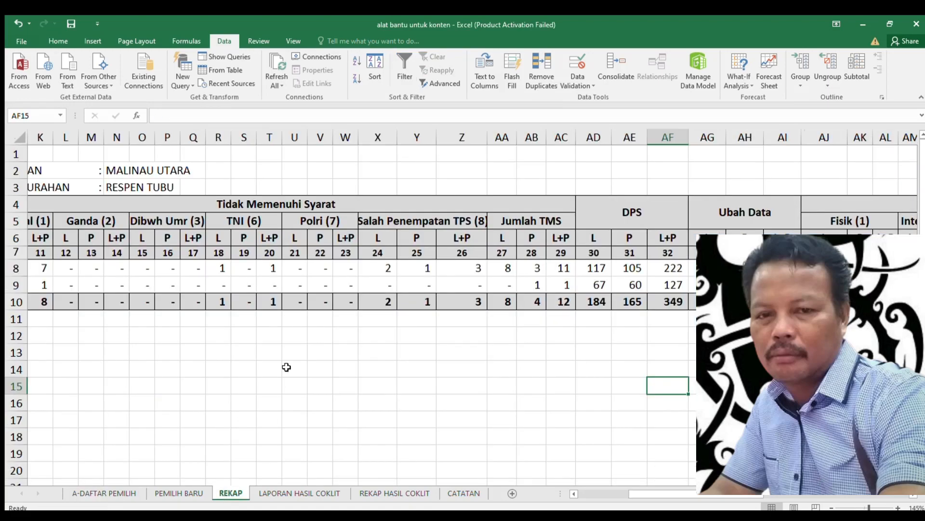
left_click_drag(519, 221, 562, 300)
left_click(563, 302)
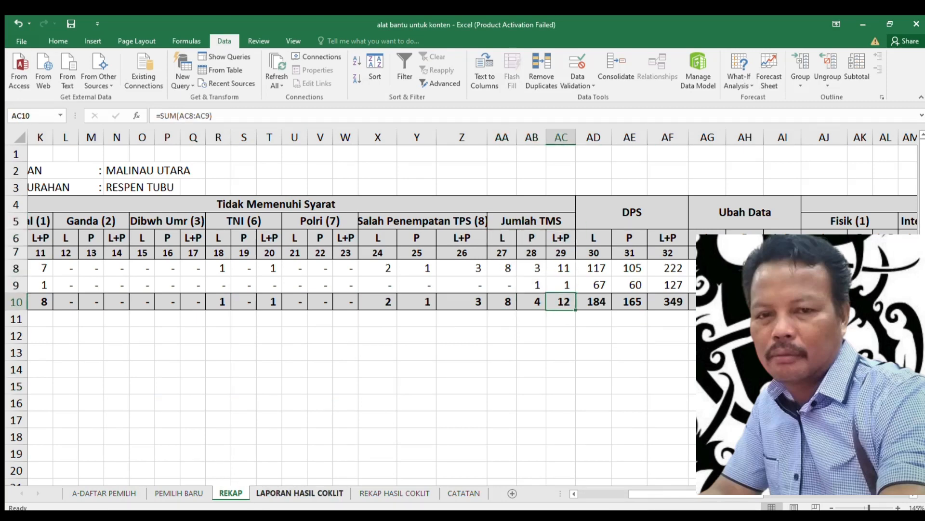
left_click(104, 493)
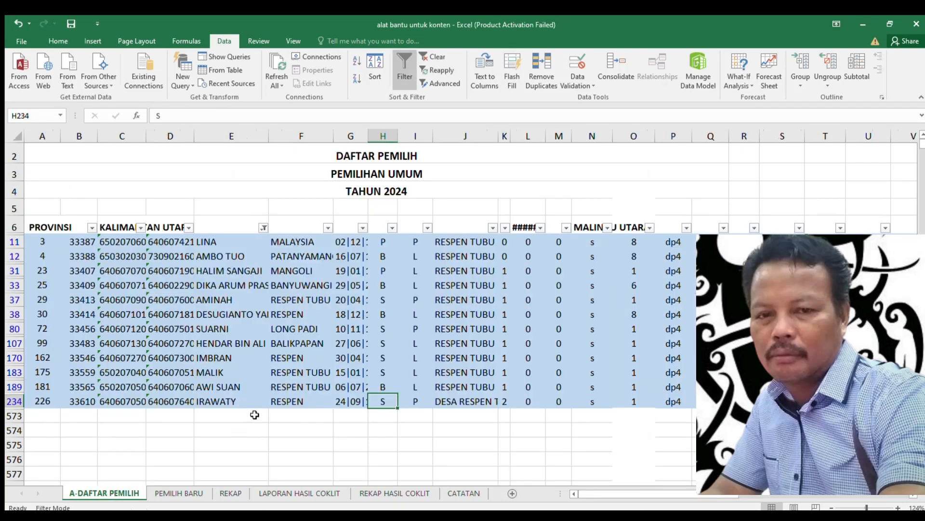
left_click(252, 370)
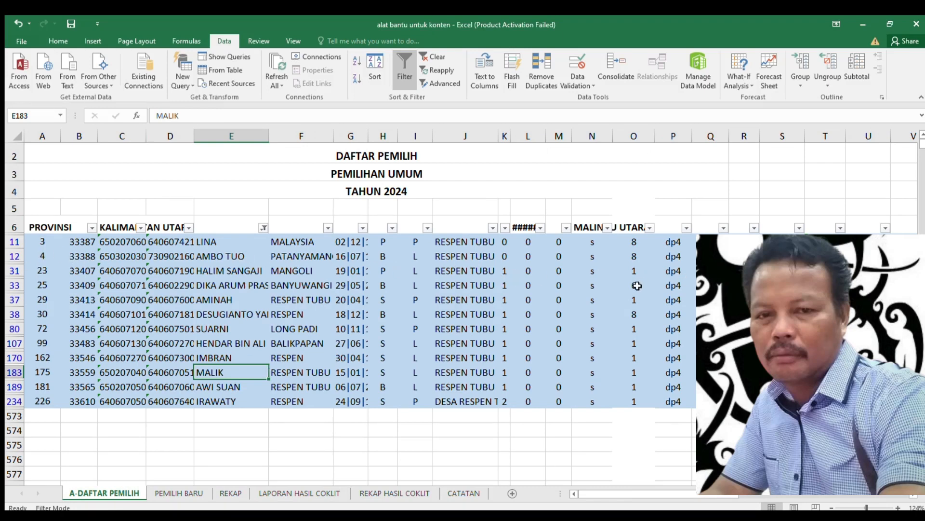
Check the ket codes of the blue-filtered voters and delete all the filtered rows from row 11 to row 234
left_click(640, 246)
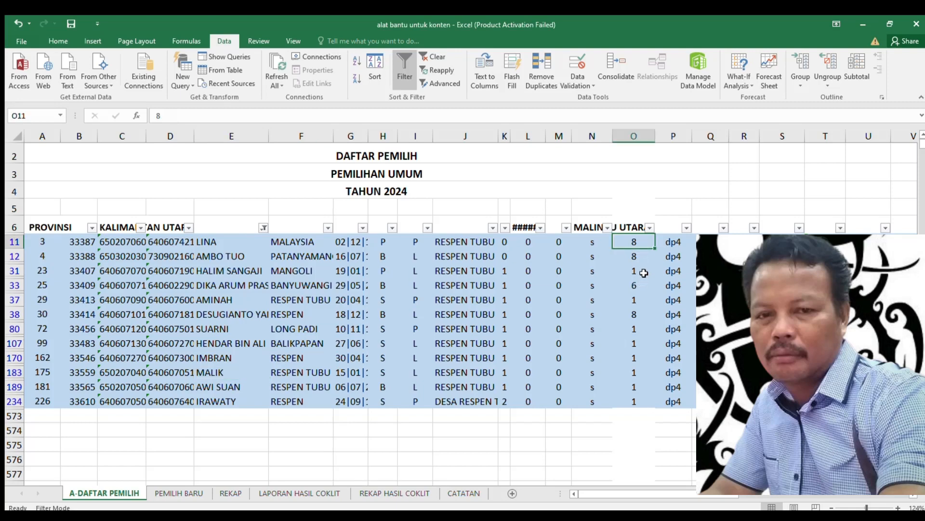
left_click(637, 275)
left_click(635, 287)
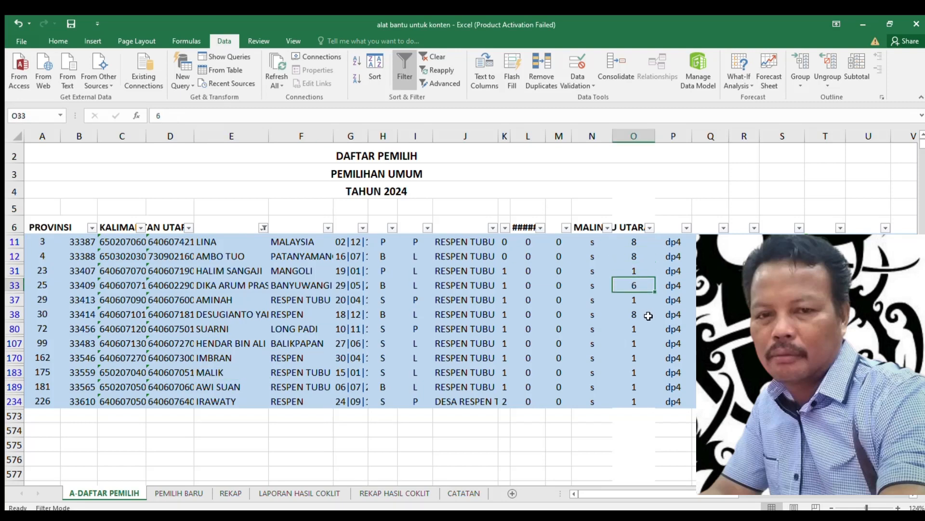
left_click_drag(15, 242, 11, 401)
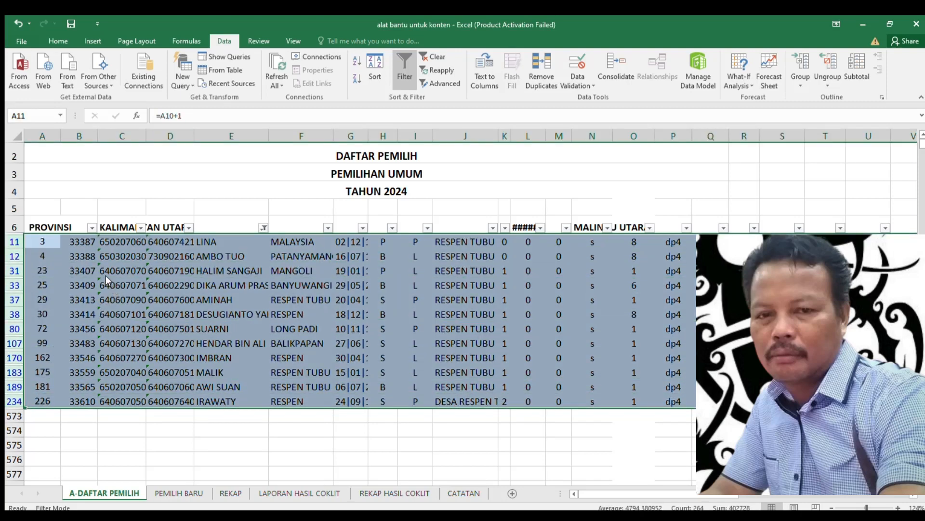
key("ctrl+minus")
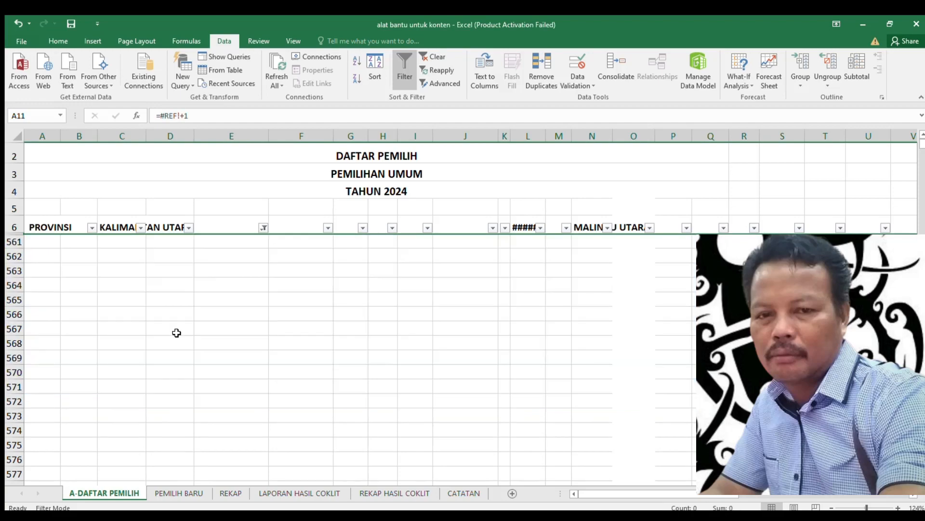
left_click(176, 333)
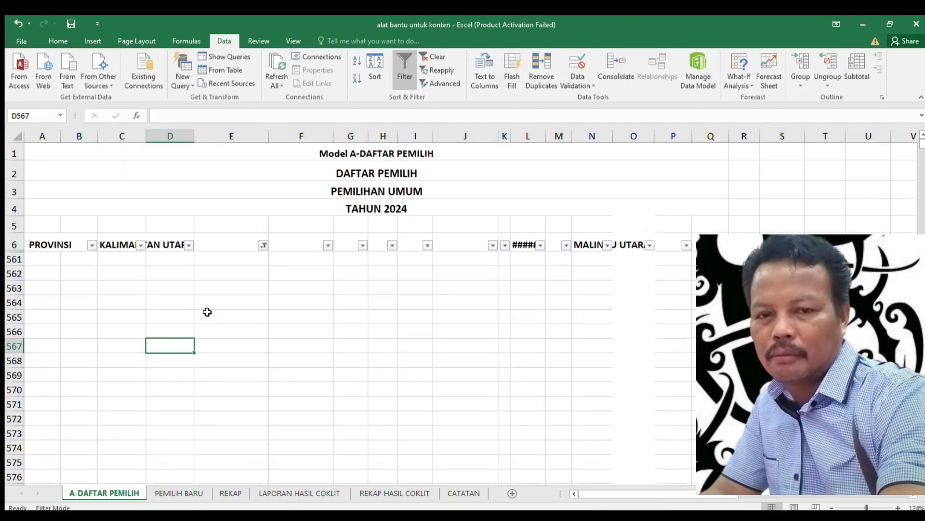
Turn off the filter and check the id entries of the remaining voters from row 9 to row 16
left_click(401, 60)
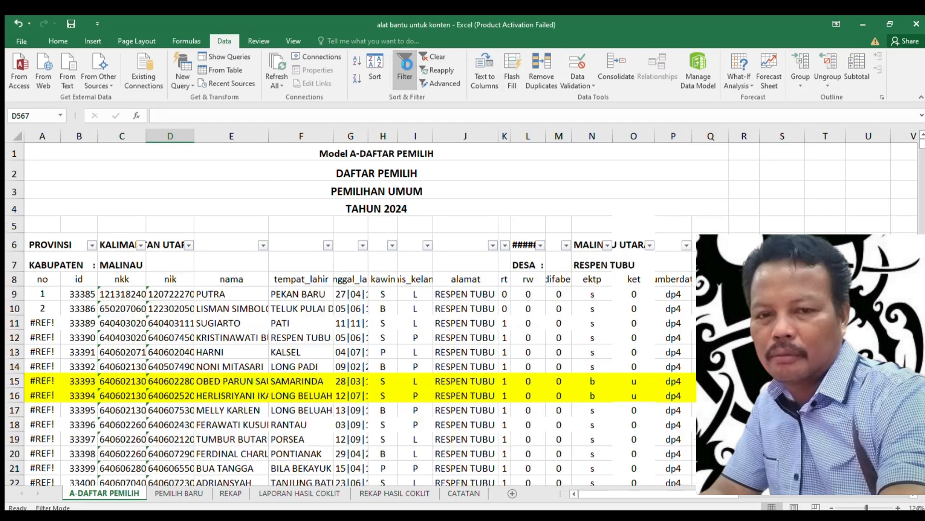
left_click(300, 351)
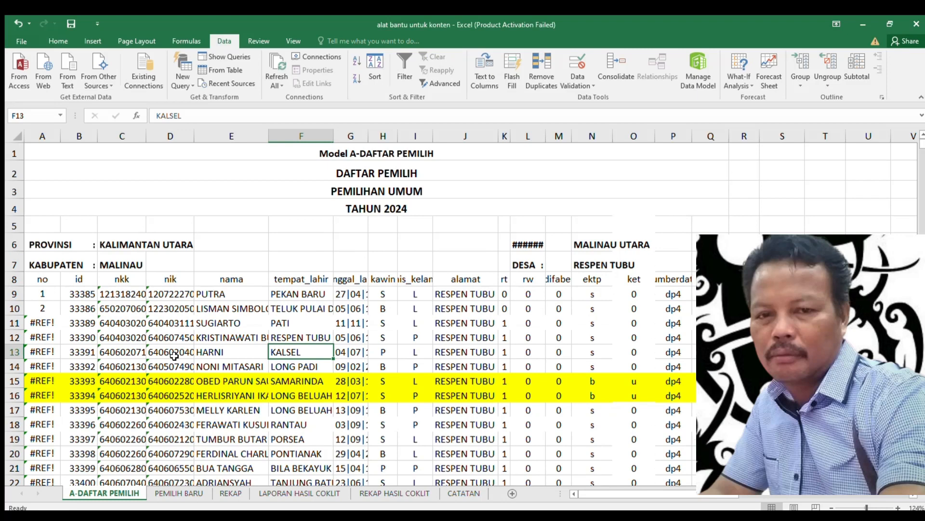
left_click(87, 297)
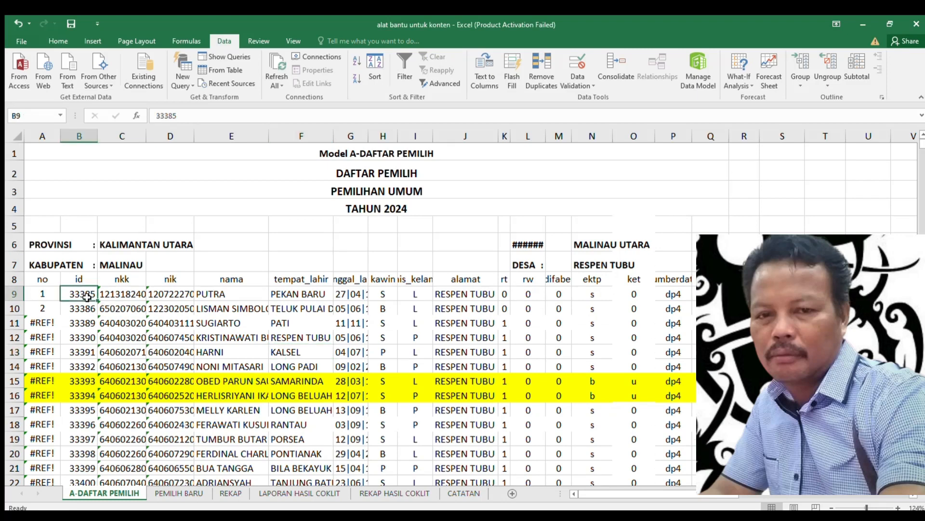
left_click(85, 311)
left_click(86, 326)
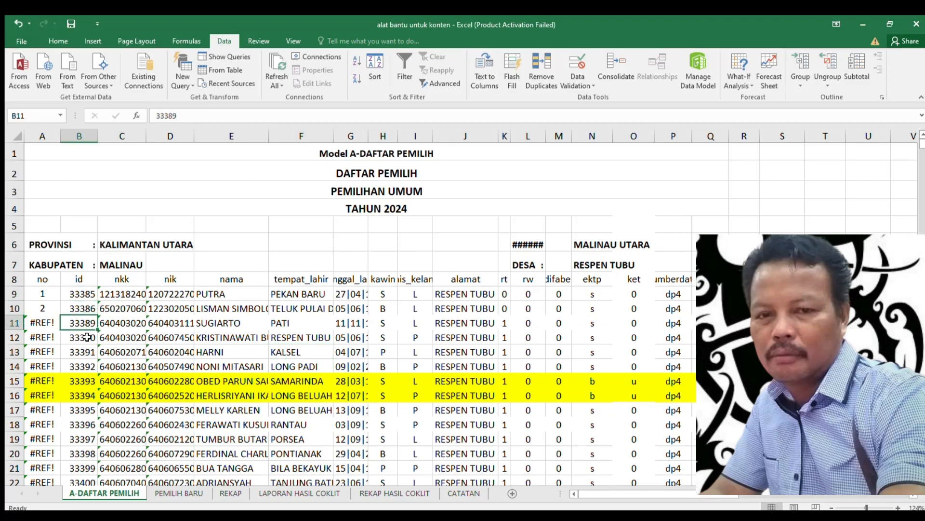
left_click(87, 337)
left_click(78, 380)
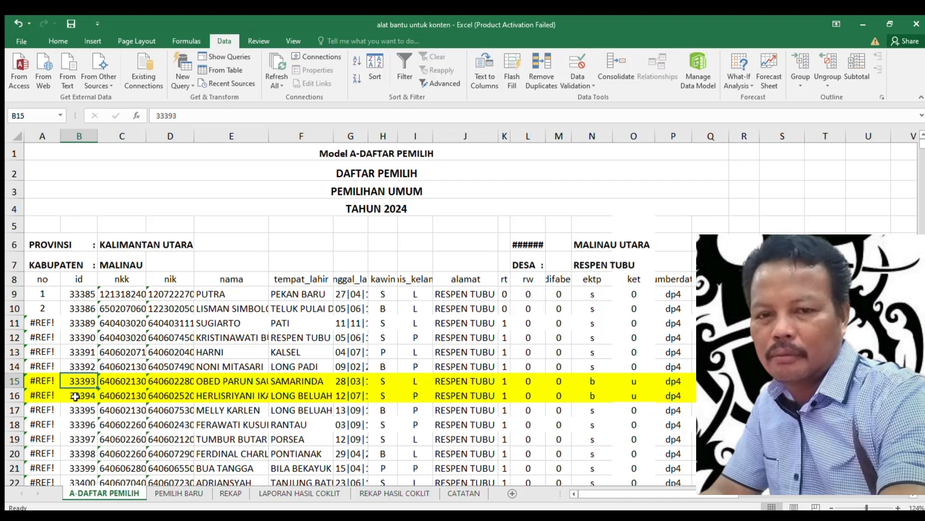
left_click(79, 396)
left_click(87, 381)
Renumber the no column consecutively by filling it down from 1 in cell A9
left_click(38, 295)
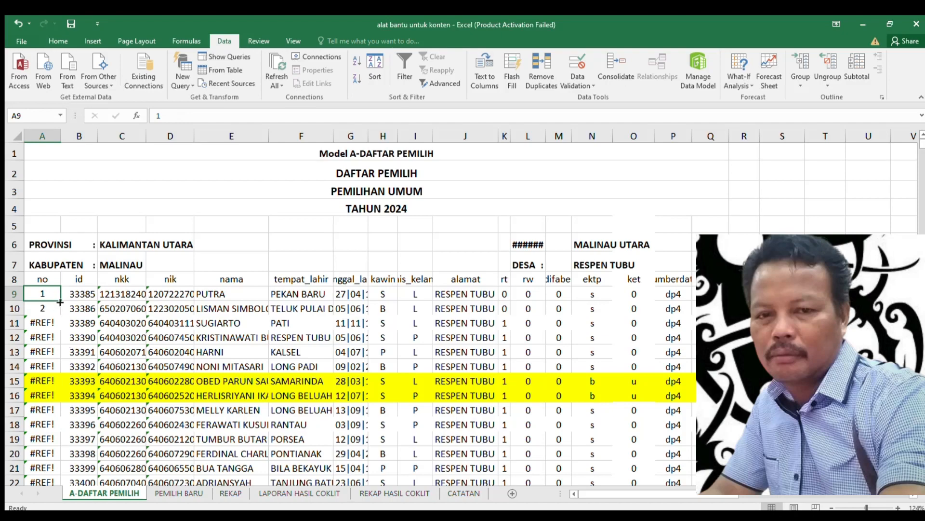
left_click_drag(60, 302, 42, 442)
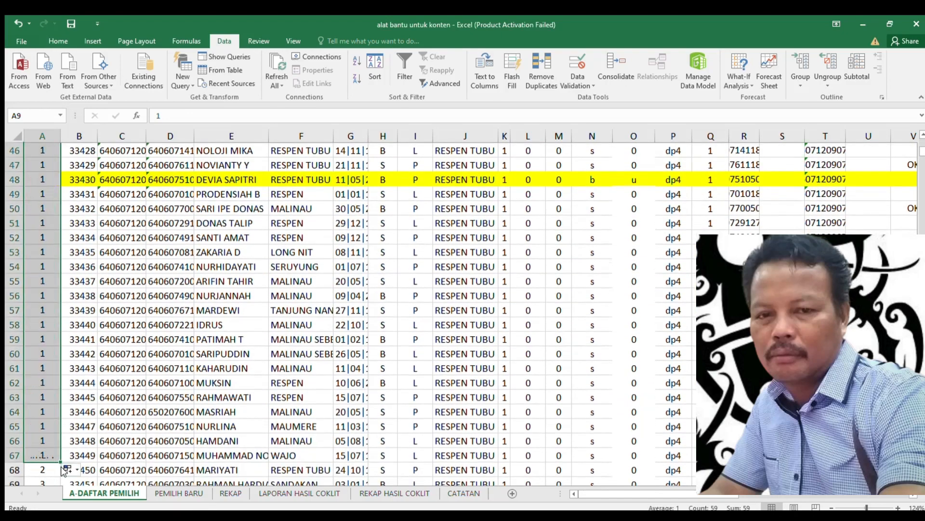
left_click(93, 413)
scroll(93, 413, "up", 3)
left_click(45, 355)
left_click(173, 339)
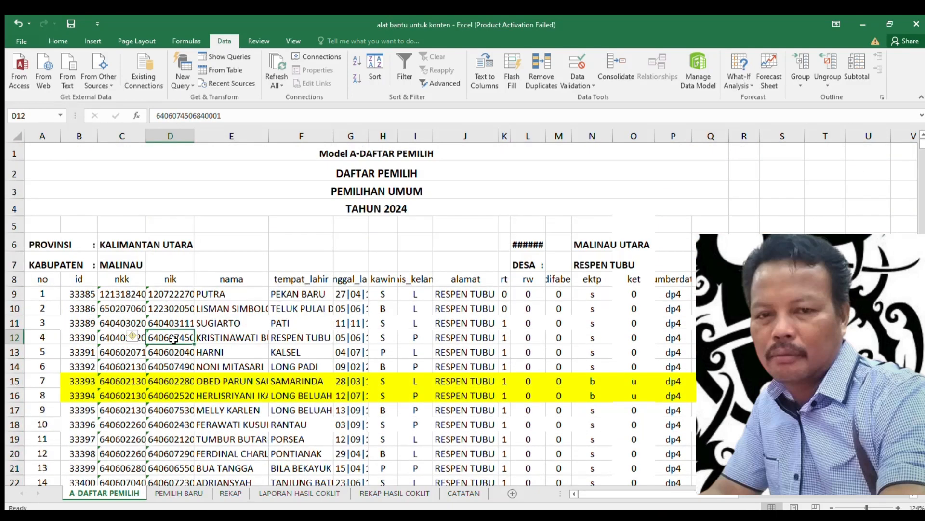
left_click(252, 322)
left_click(307, 330)
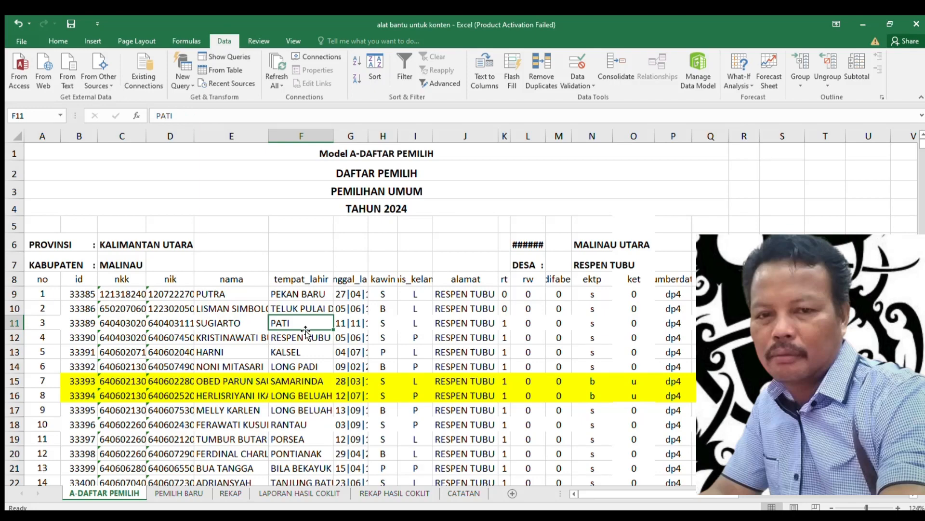
left_click(250, 323)
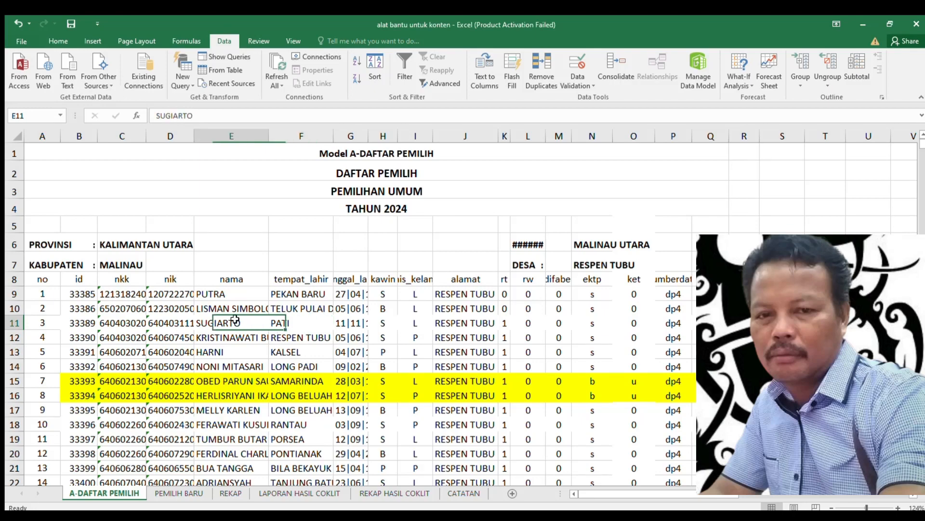
Undo the renumbering, row deletion and blue colour filter to bring back the full voter list
left_click(18, 23)
left_click(17, 24)
left_click(17, 23)
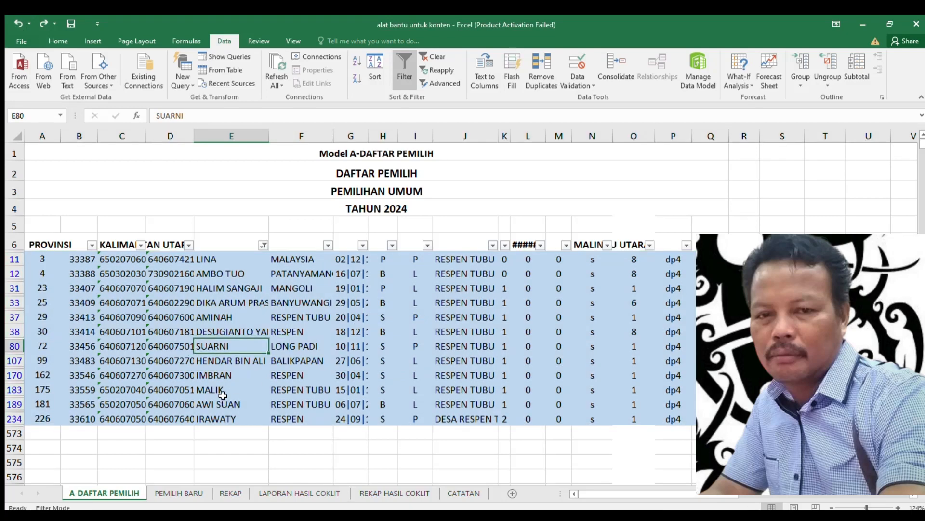
left_click(231, 303)
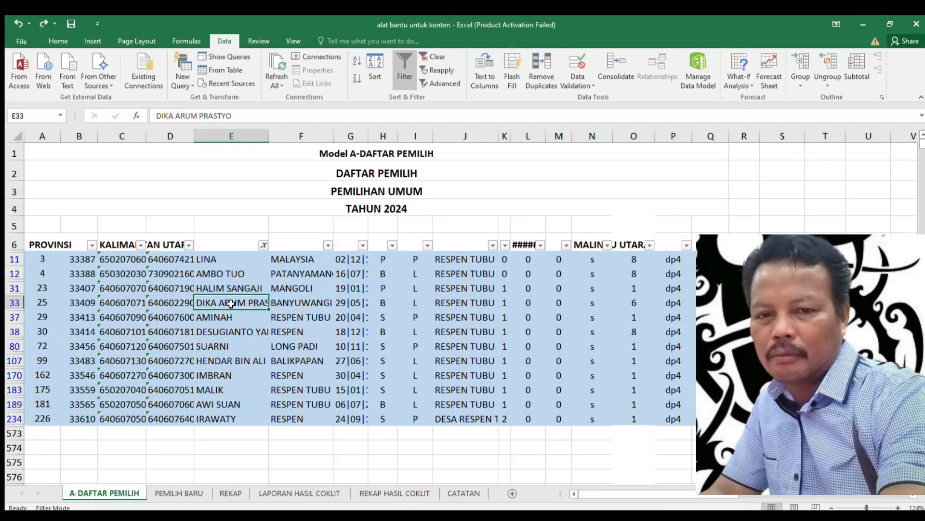
left_click(16, 23)
scroll(233, 317, "up", 3)
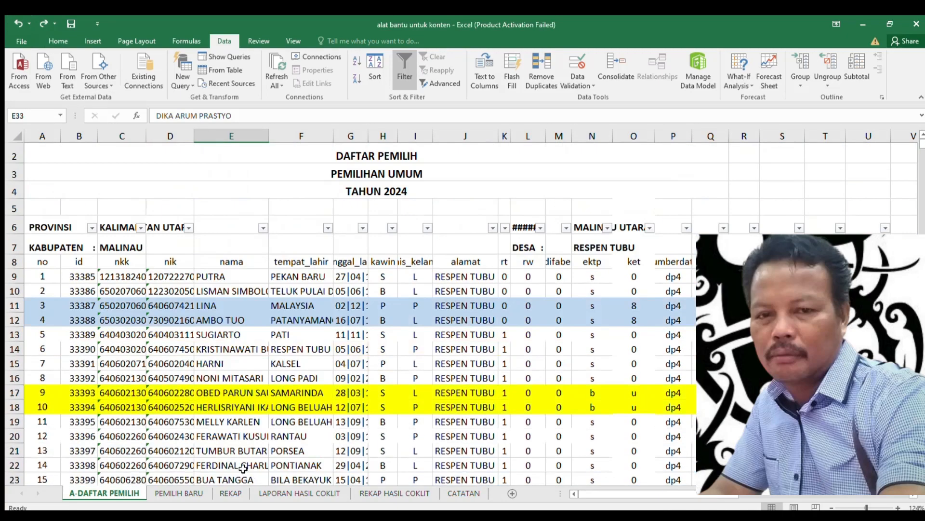
scroll(329, 328, "up", 1)
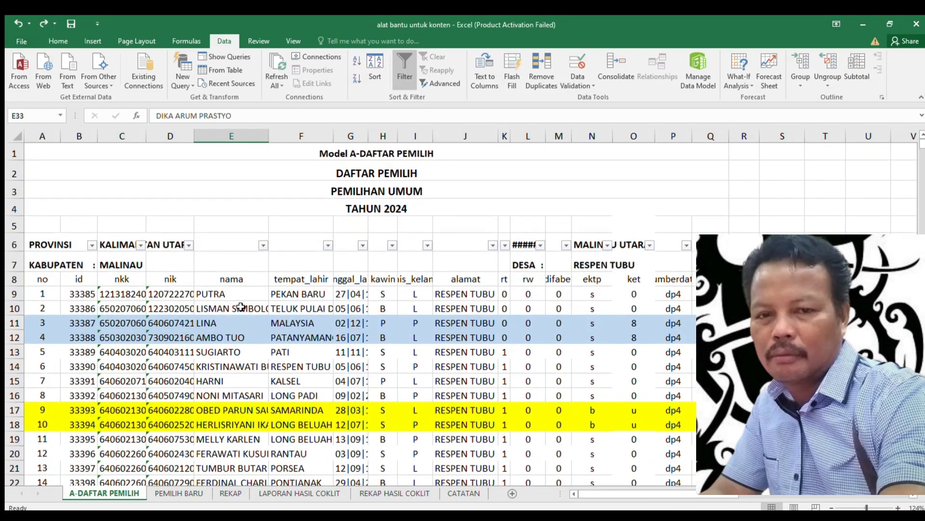
Filter the nama column by the blue cell colour again
left_click(263, 245)
mouse_move(154, 314)
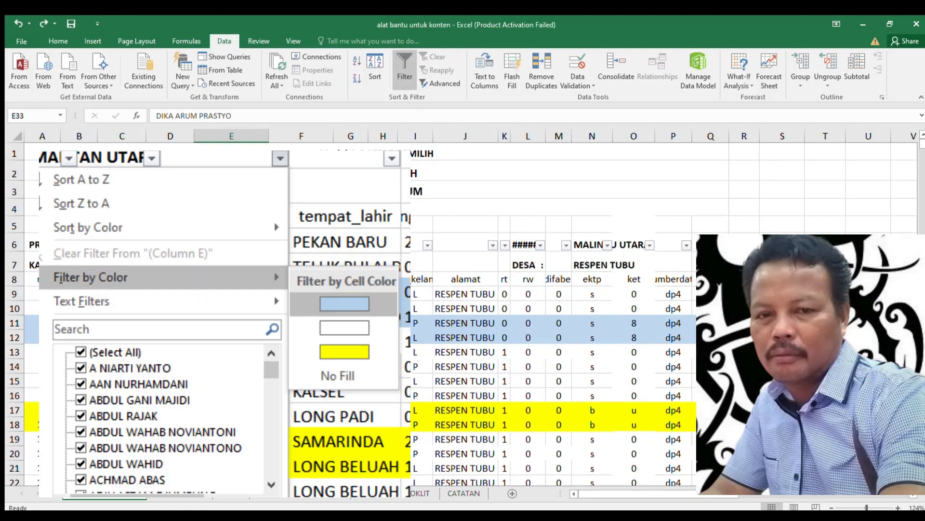
left_click(345, 304)
left_click(382, 345)
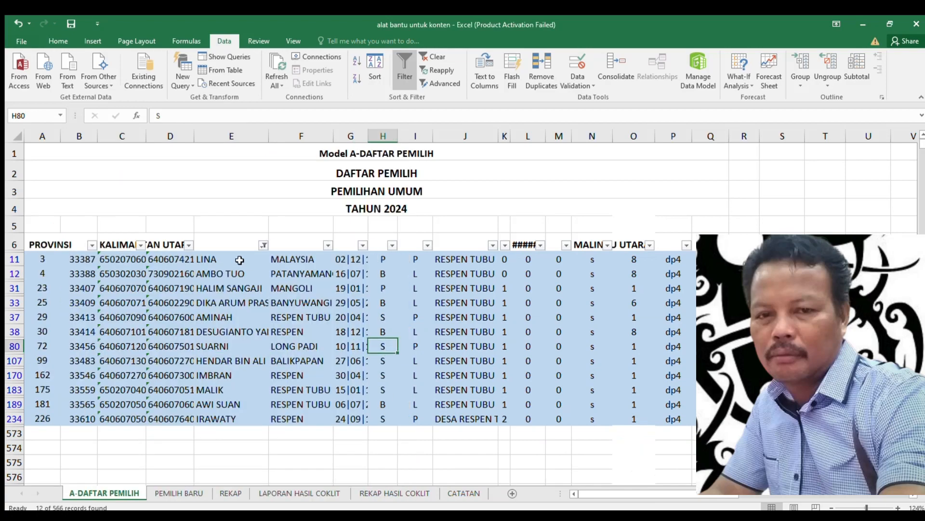
Examine the blue-filtered voters' entries in the nama column from row 11 to row 234
left_click_drag(240, 259, 232, 418)
left_click(322, 372)
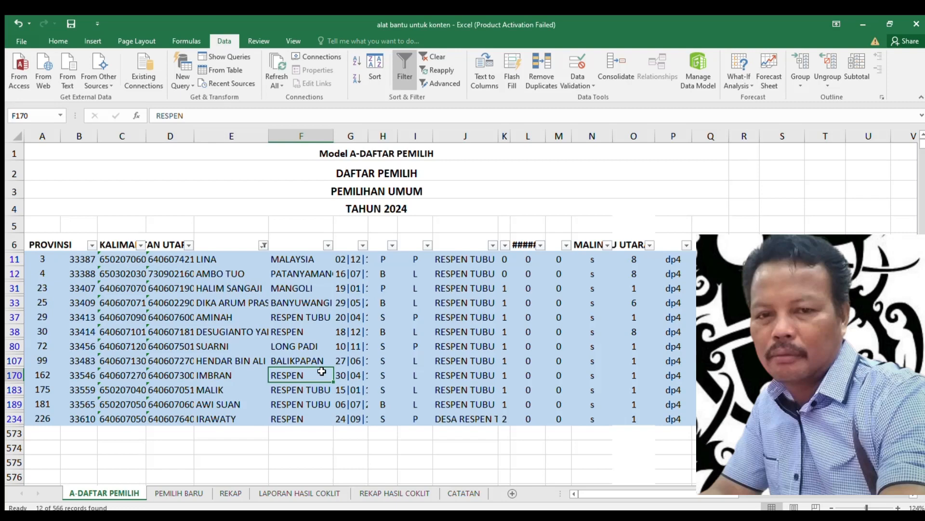
left_click_drag(236, 263, 227, 413)
left_click(241, 334)
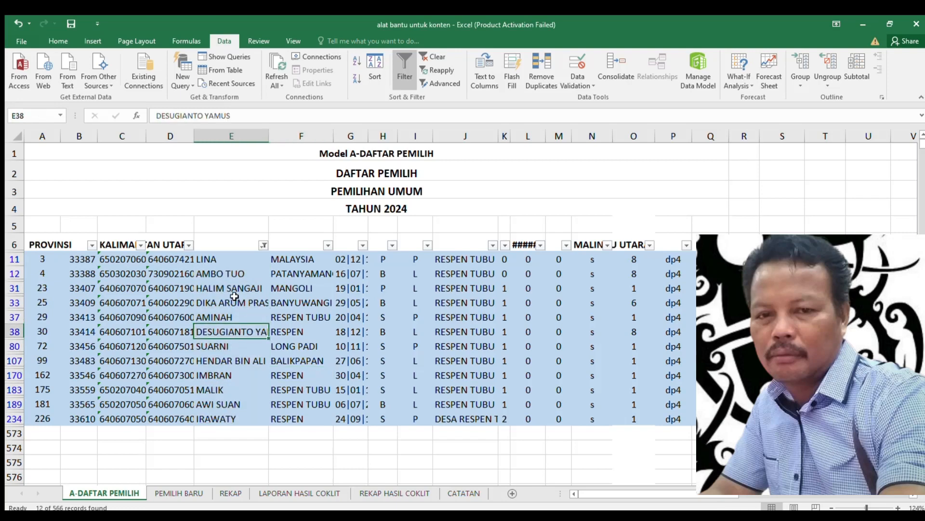
left_click_drag(225, 264, 224, 417)
left_click(272, 364)
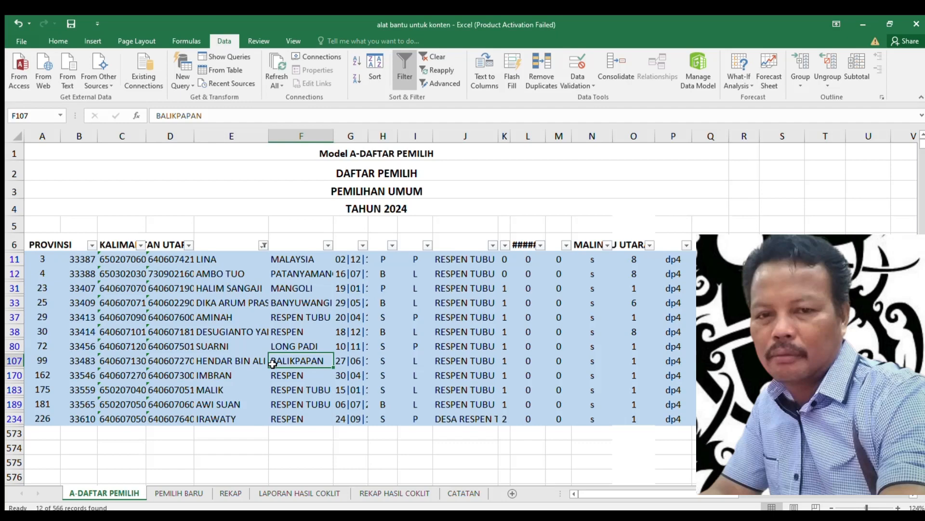
Count the filtered voters one by one down the tempat_lahir column from row 11 to row 107
left_click(295, 316)
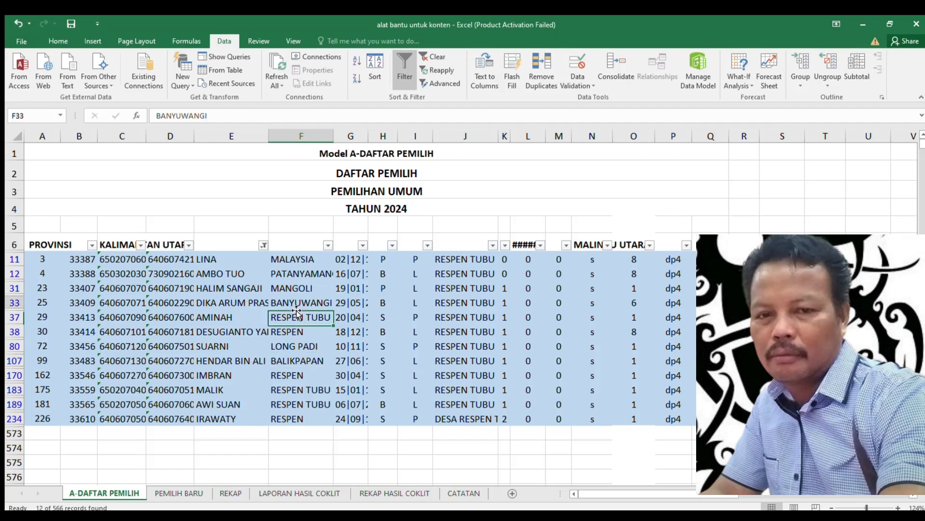
left_click(295, 303)
left_click(292, 263)
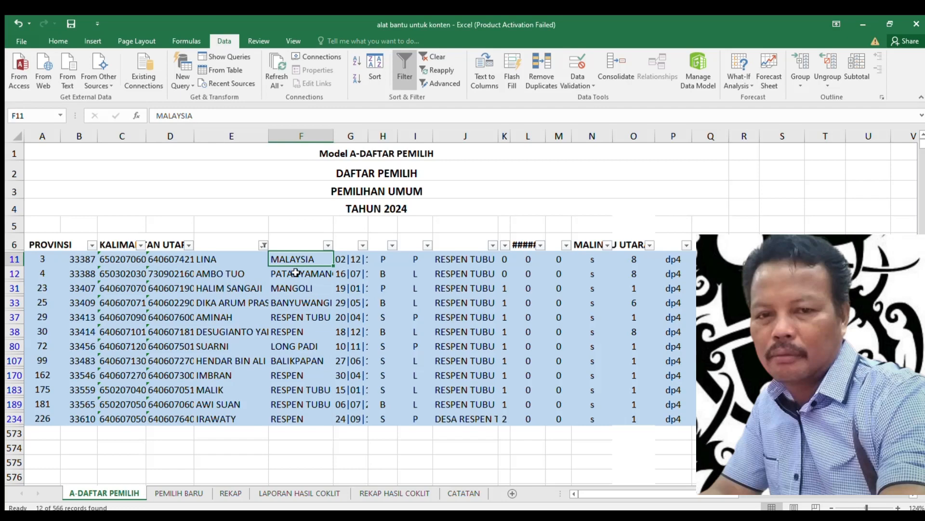
left_click(296, 274)
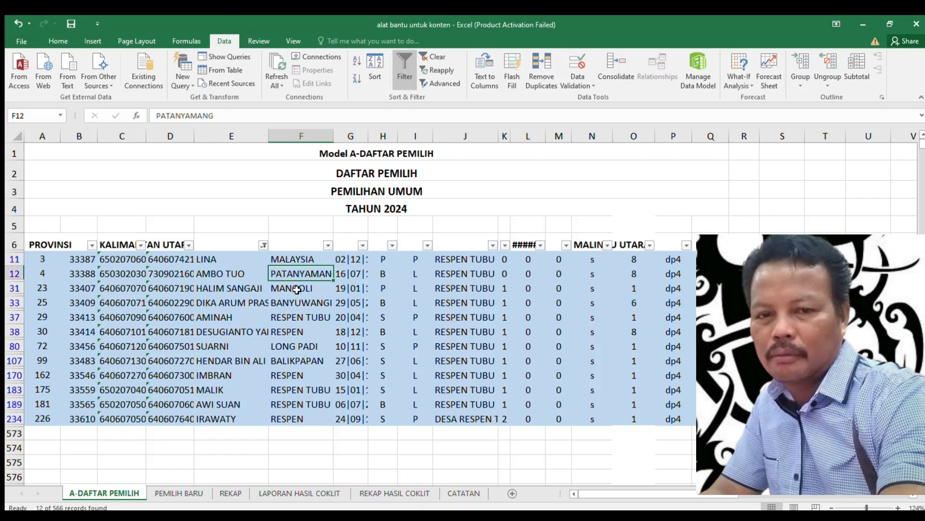
left_click(297, 288)
left_click(297, 303)
left_click(296, 316)
left_click(291, 335)
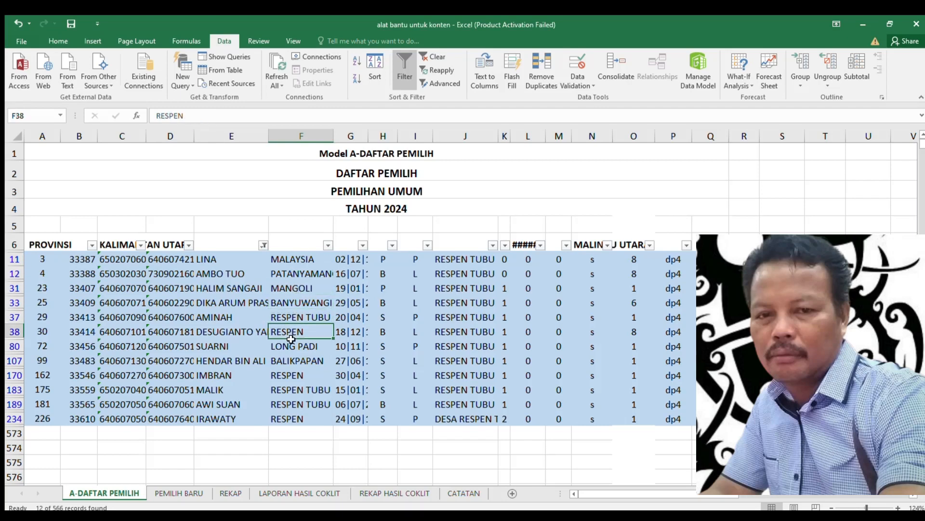
left_click(292, 347)
left_click(291, 361)
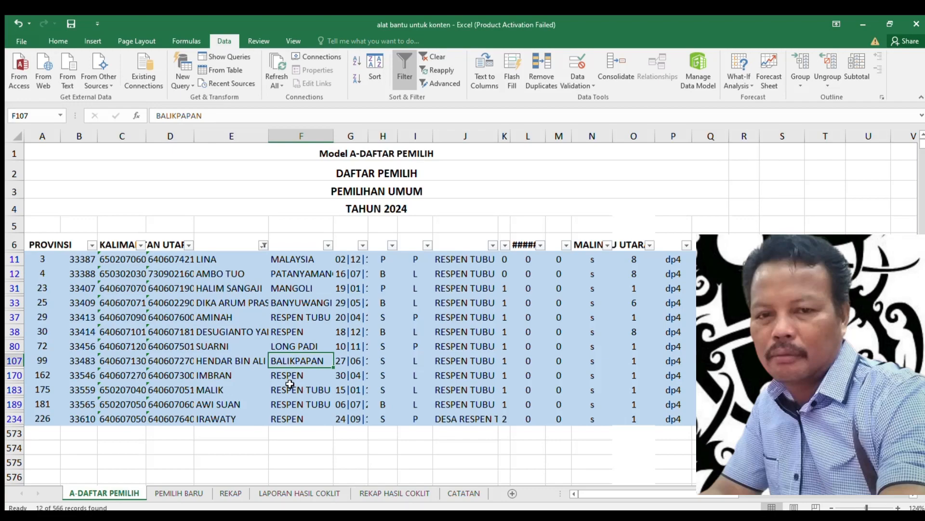